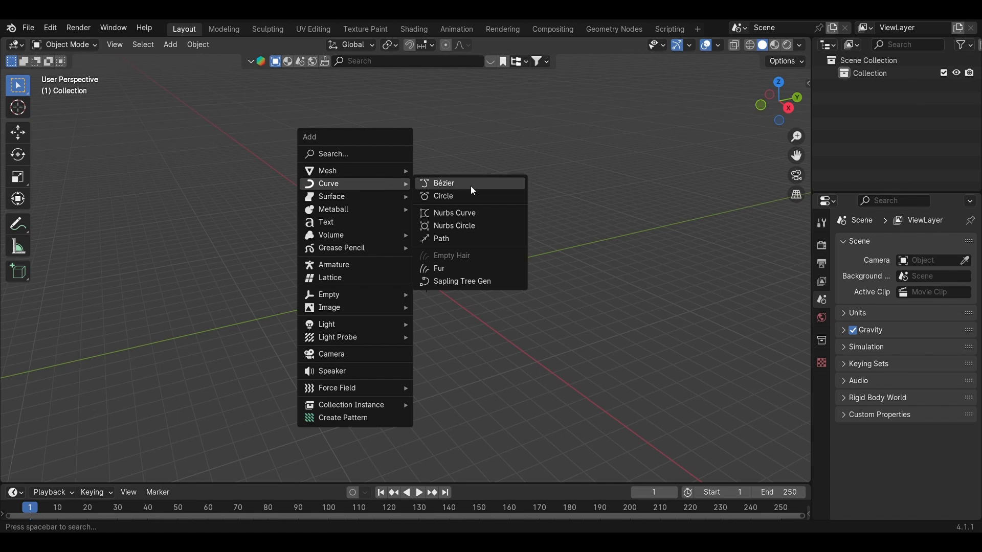
Add a Sapling Tree Gen curve and expand its creation settings, keeping the Geometry settings shown
{"action": "left_click", "coordinate": [476, 283]}
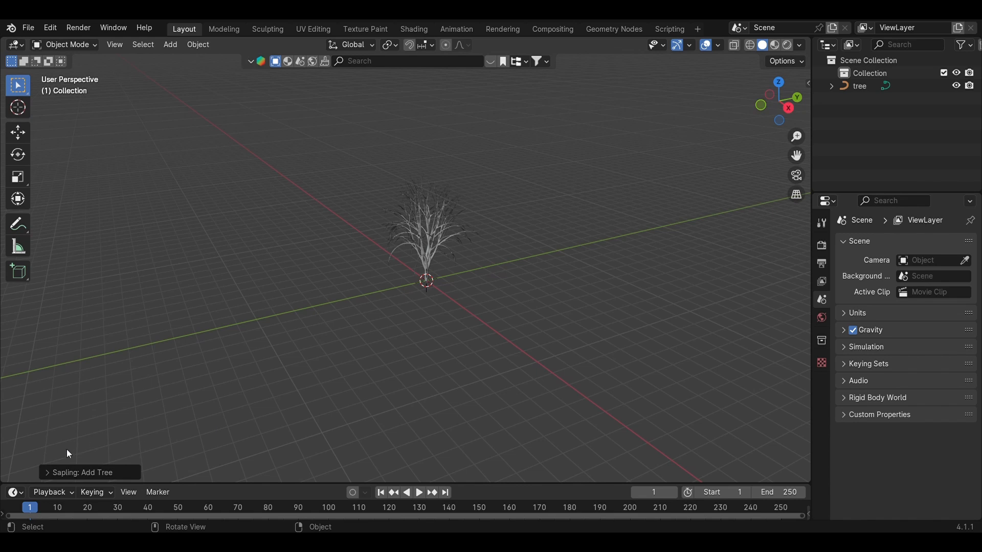
{"action": "left_click", "coordinate": [56, 472]}
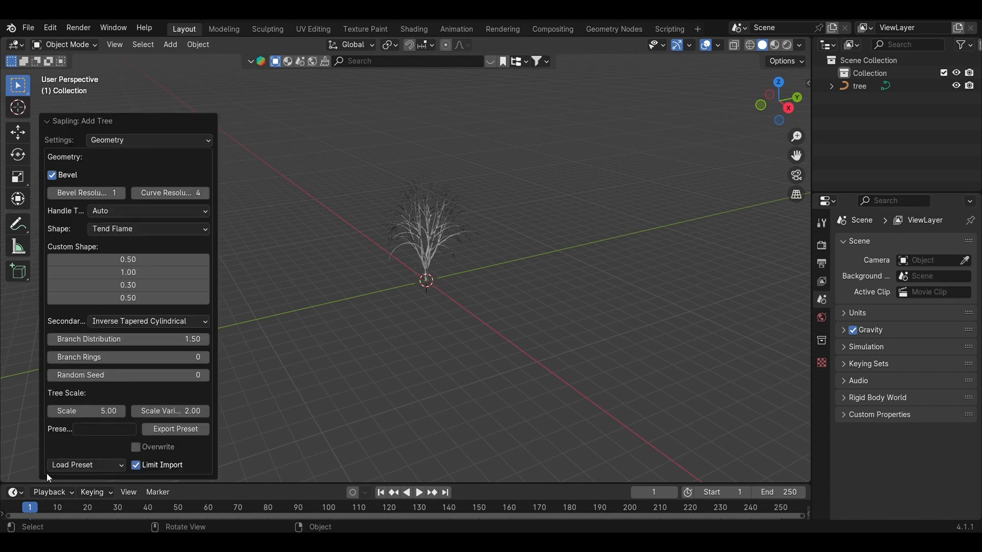
{"action": "left_click", "coordinate": [168, 140]}
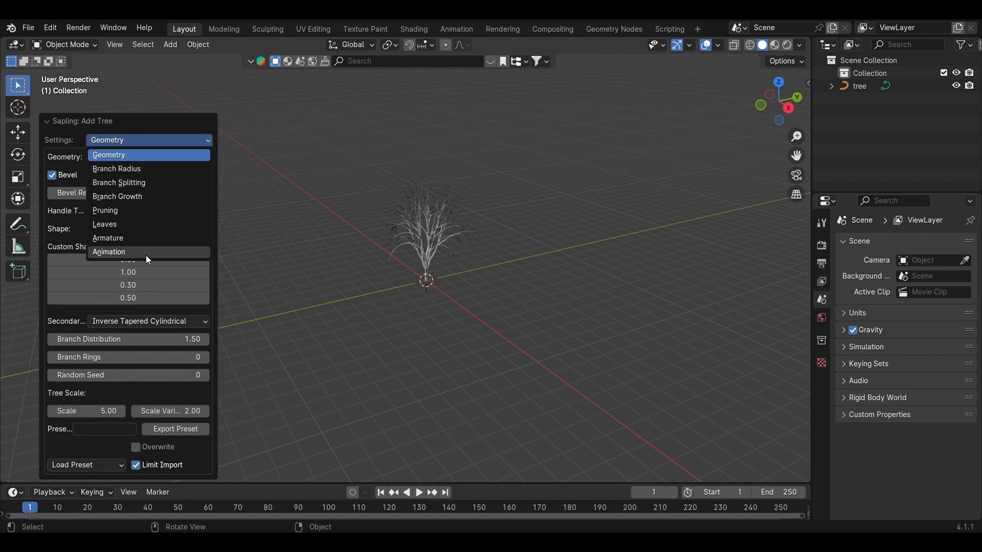
{"action": "left_click", "coordinate": [132, 143]}
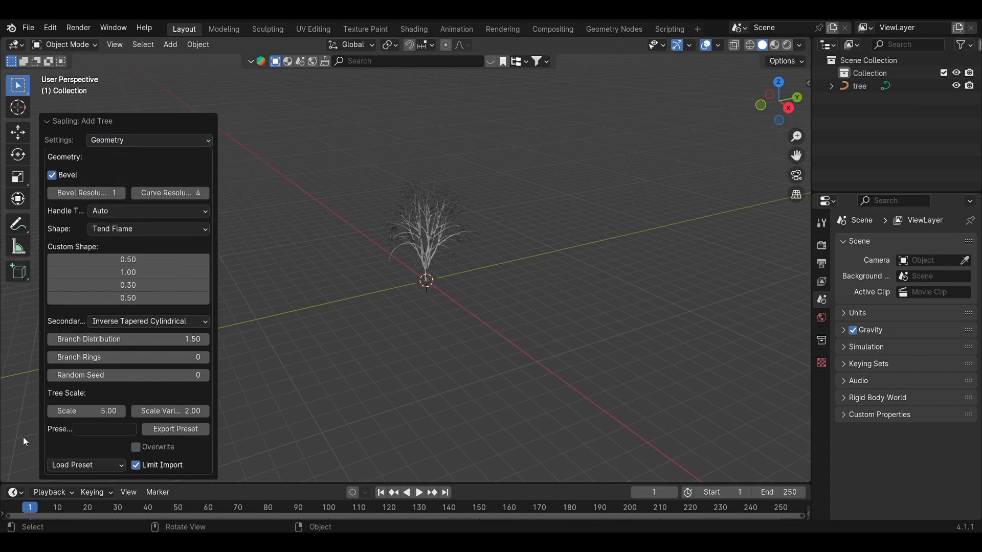
Try out the sapling's built-in tree presets, including callistemon
{"action": "left_click", "coordinate": [58, 465]}
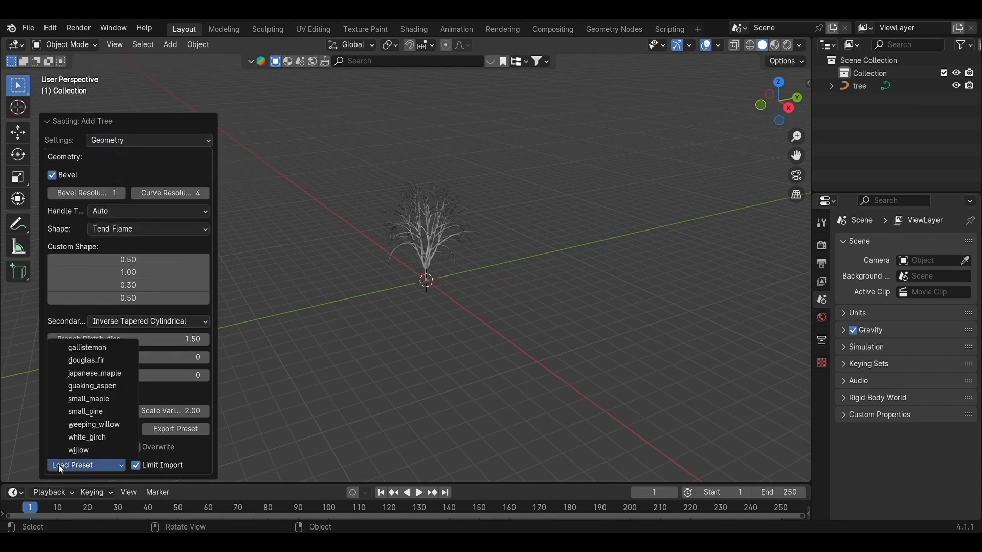
{"action": "left_click", "coordinate": [76, 453]}
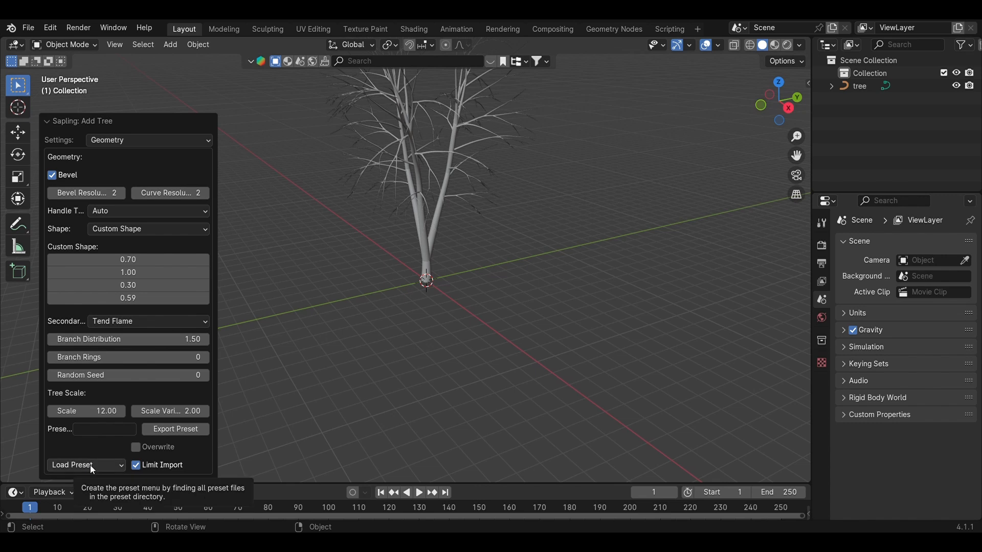
{"action": "left_click", "coordinate": [88, 465]}
{"action": "left_click", "coordinate": [92, 351]}
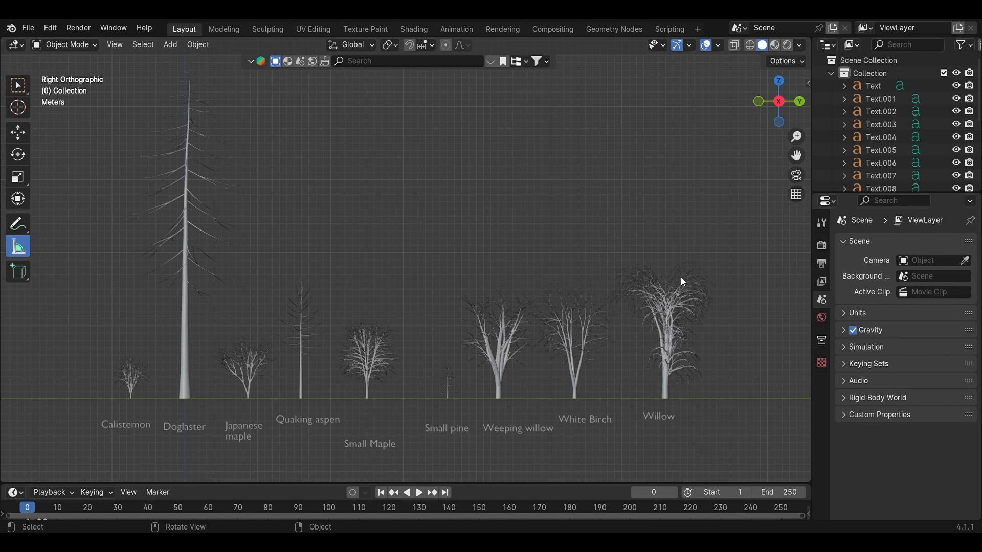
Examine the labelled lineup of preset trees from an angle to compare their sizes and forms
{"action": "middle_click_drag", "start_coordinate": [669, 254], "coordinate": [689, 245]}
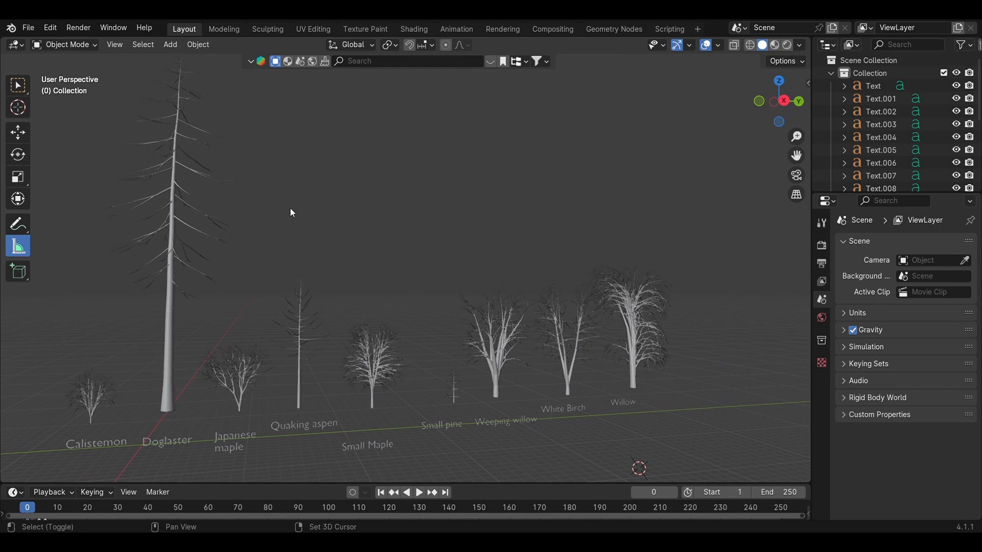
{"action": "middle_click_drag", "start_coordinate": [290, 207], "coordinate": [528, 124], "text": "shift"}
{"action": "middle_click_drag", "start_coordinate": [415, 315], "coordinate": [448, 359]}
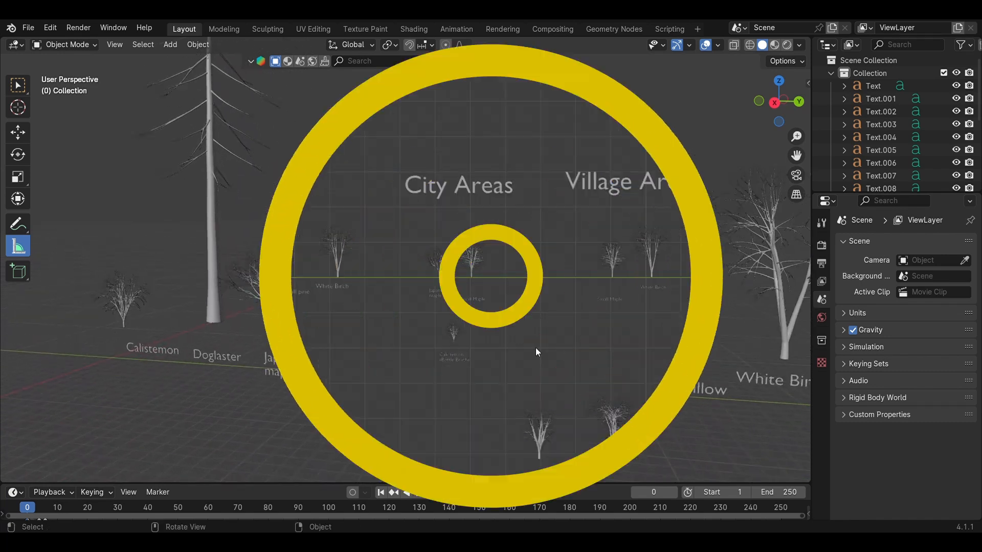
Examine the trees grouped under Mountain and Hilly areas, including the small pine up close
{"action": "middle_click_drag", "start_coordinate": [257, 146], "coordinate": [253, 179], "text": "shift"}
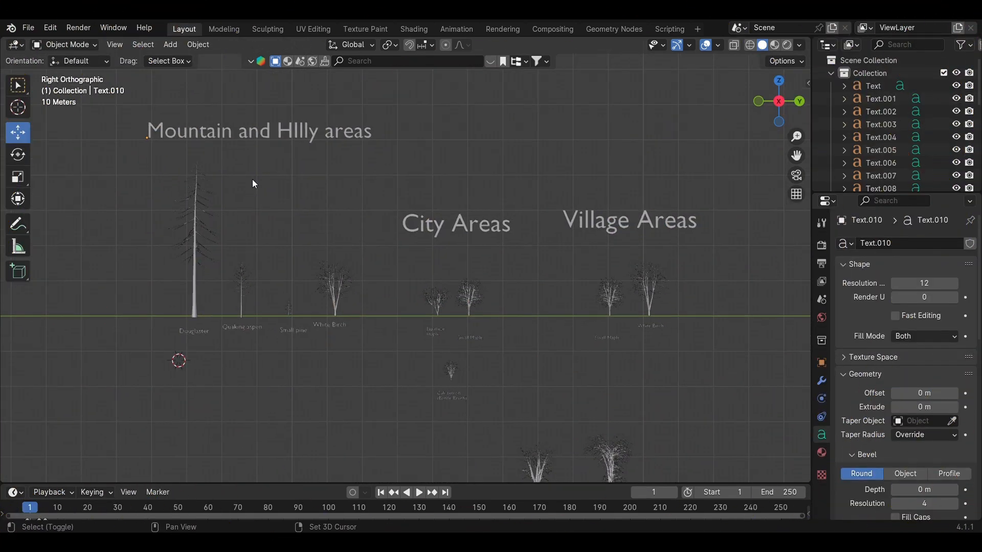
{"action": "scroll", "coordinate": [253, 179], "scroll_direction": "up", "scroll_amount": 3}
{"action": "scroll", "coordinate": [273, 452], "scroll_direction": "up", "scroll_amount": 1}
{"action": "middle_click_drag", "start_coordinate": [273, 452], "coordinate": [288, 407], "text": "shift"}
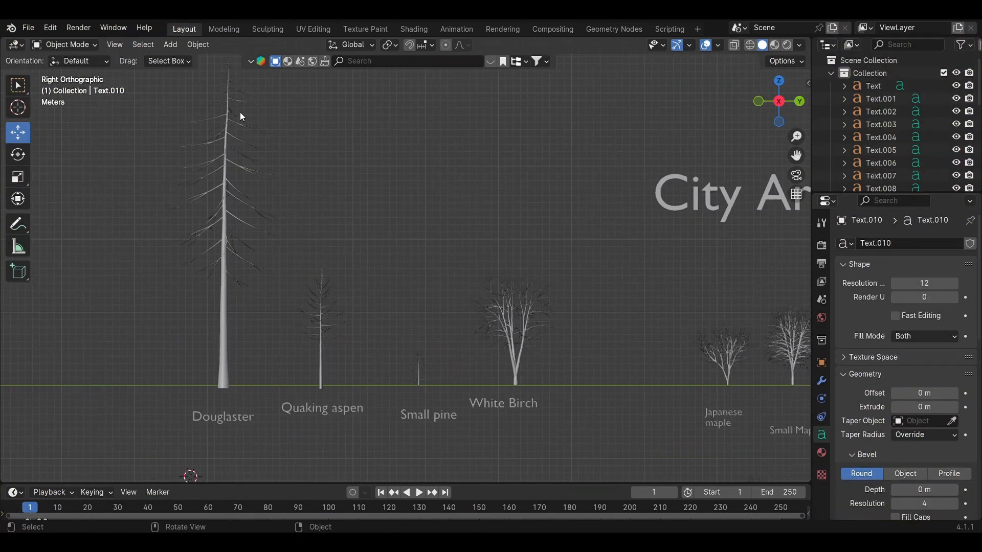
{"action": "scroll", "coordinate": [446, 427], "scroll_direction": "up", "scroll_amount": 3}
{"action": "middle_click_drag", "start_coordinate": [447, 428], "coordinate": [430, 268], "text": "shift"}
{"action": "scroll", "coordinate": [491, 317], "scroll_direction": "down", "scroll_amount": 1}
{"action": "middle_click_drag", "start_coordinate": [511, 330], "coordinate": [403, 422], "text": "shift"}
{"action": "scroll", "coordinate": [379, 379], "scroll_direction": "down", "scroll_amount": 2}
{"action": "scroll", "coordinate": [409, 404], "scroll_direction": "down", "scroll_amount": 2}
Examine the trees grouped under City Areas and Village Areas, including the Calistemon (Bottle Brush)
{"action": "middle_click_drag", "start_coordinate": [313, 355], "coordinate": [145, 314], "text": "shift"}
{"action": "scroll", "coordinate": [256, 358], "scroll_direction": "up", "scroll_amount": 3}
{"action": "middle_click_drag", "start_coordinate": [384, 404], "coordinate": [337, 283], "text": "shift"}
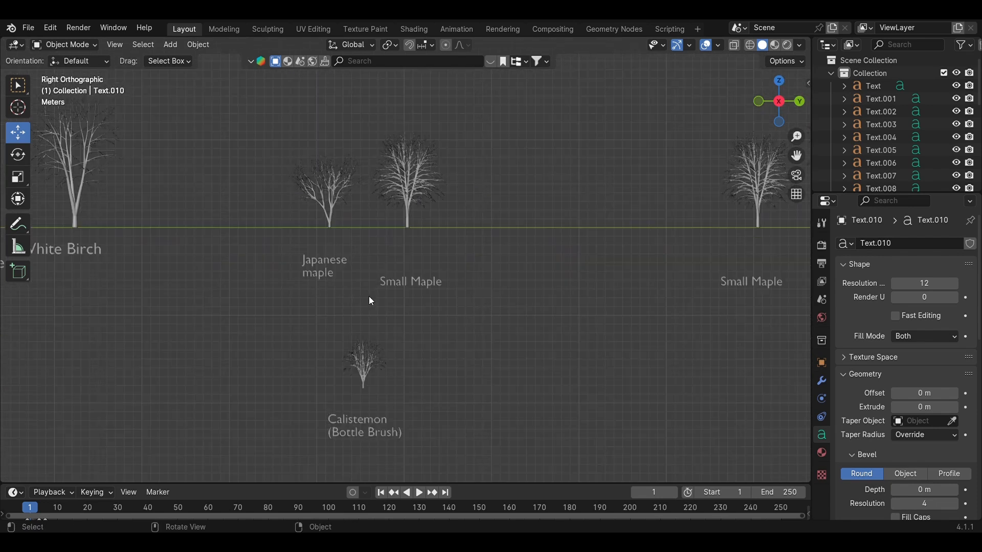
{"action": "middle_click_drag", "start_coordinate": [428, 365], "coordinate": [422, 325], "text": "shift"}
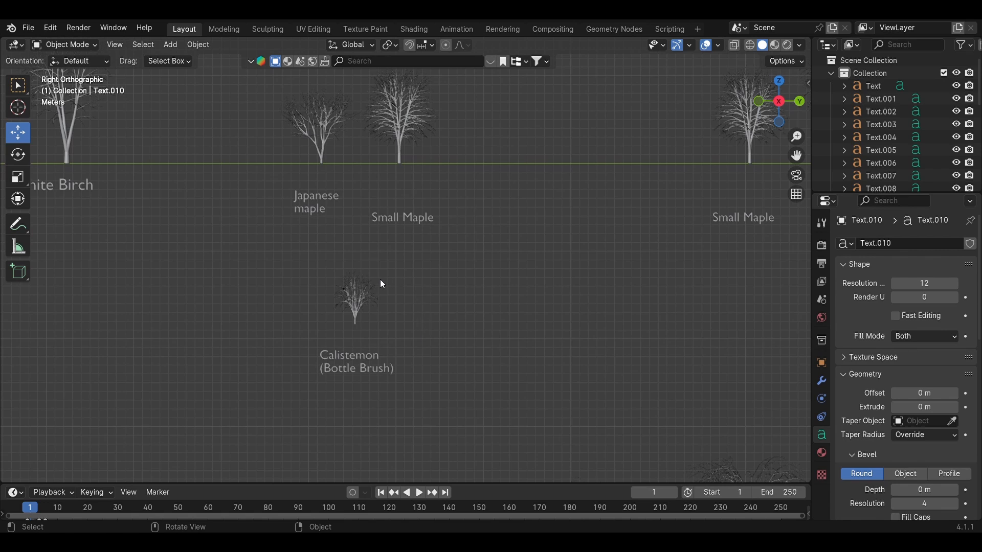
{"action": "scroll", "coordinate": [491, 276], "scroll_direction": "down", "scroll_amount": 1}
{"action": "middle_click_drag", "start_coordinate": [629, 313], "coordinate": [497, 435], "text": "shift"}
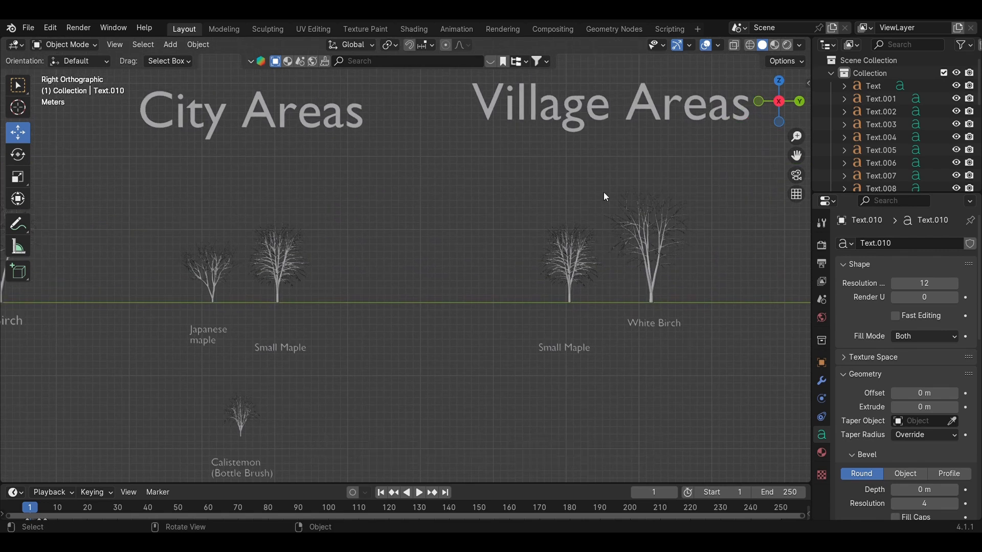
{"action": "middle_click_drag", "start_coordinate": [603, 197], "coordinate": [448, 350], "text": "shift"}
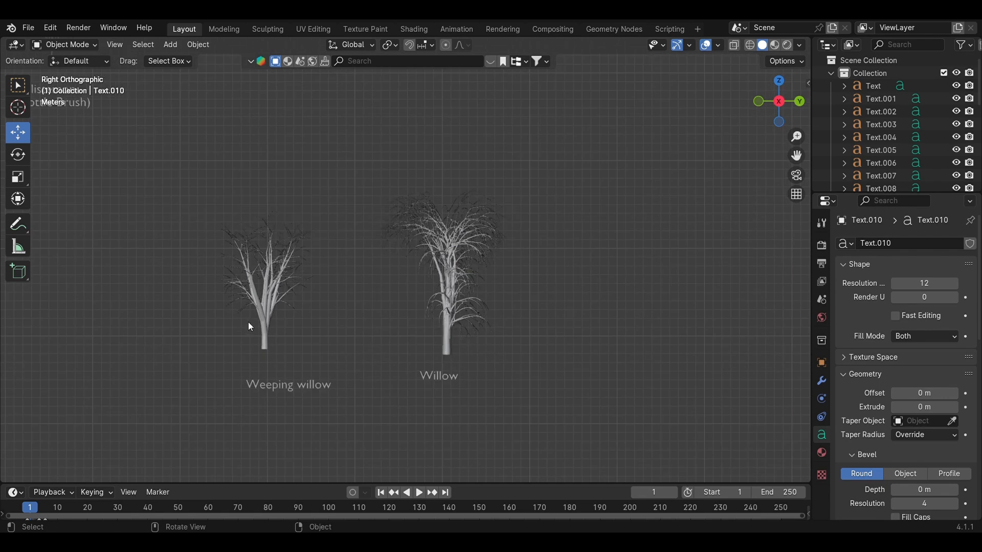
Inspect the separate weeping willow and willow trees from an angle, then return to the right-side view
{"action": "scroll", "coordinate": [400, 325], "scroll_direction": "down", "scroll_amount": 4}
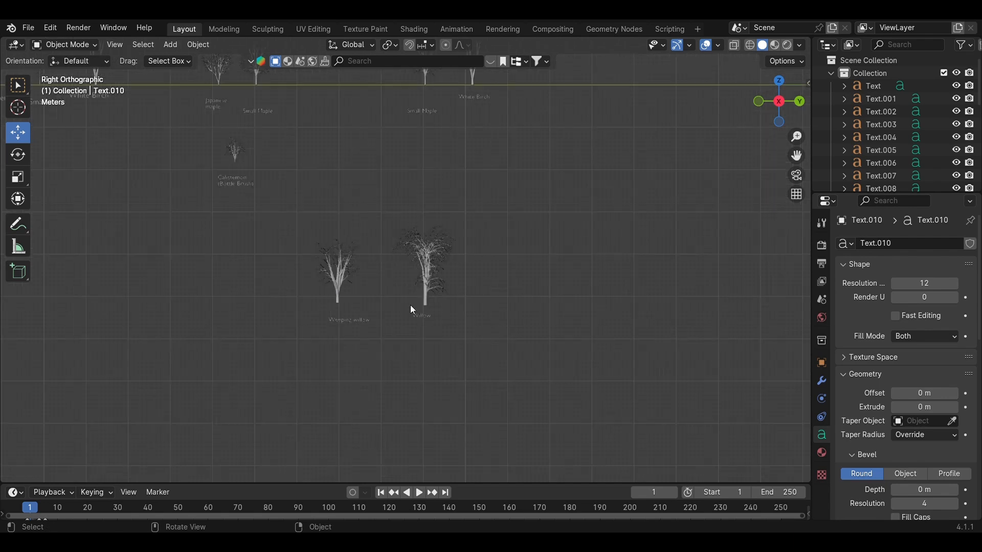
{"action": "middle_click_drag", "start_coordinate": [411, 305], "coordinate": [387, 315]}
{"action": "scroll", "coordinate": [421, 334], "scroll_direction": "down", "scroll_amount": 4}
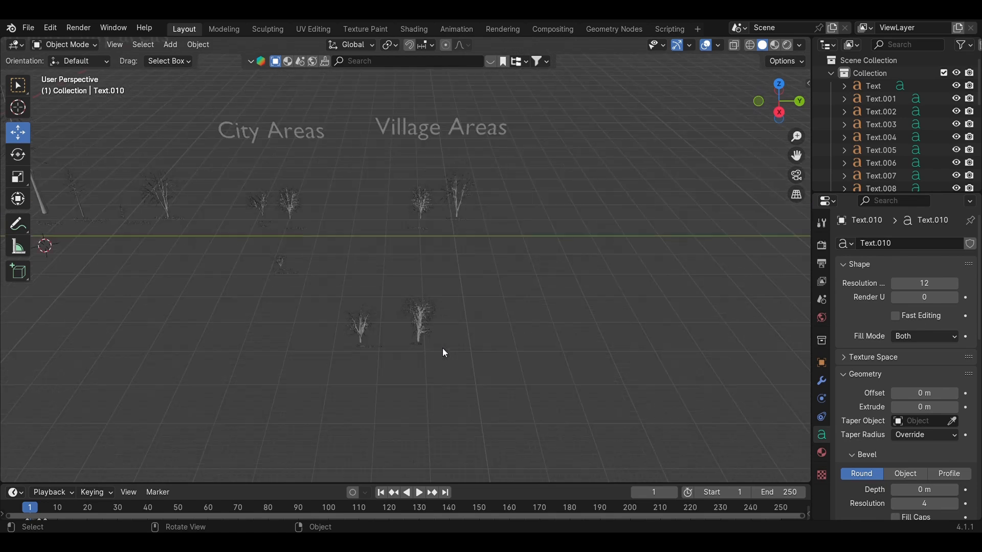
{"action": "scroll", "coordinate": [419, 339], "scroll_direction": "up", "scroll_amount": 3}
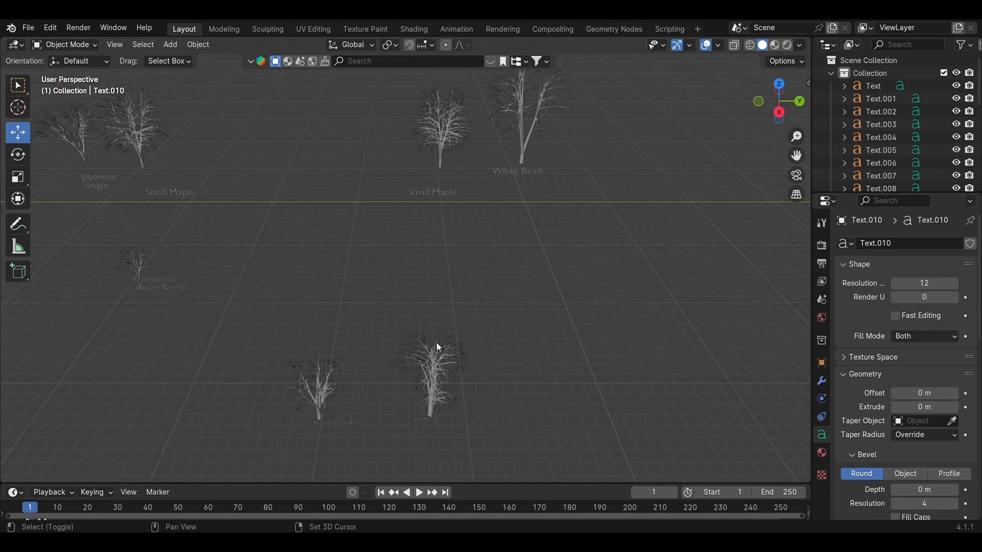
{"action": "scroll", "coordinate": [450, 352], "scroll_direction": "up", "scroll_amount": 1}
{"action": "key", "text": "grave"}
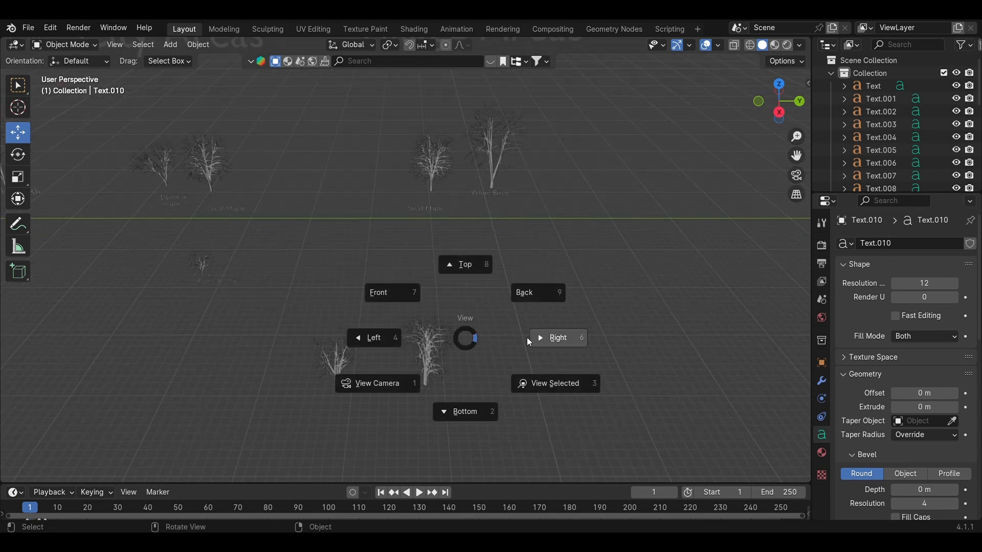
{"action": "left_click", "coordinate": [543, 336]}
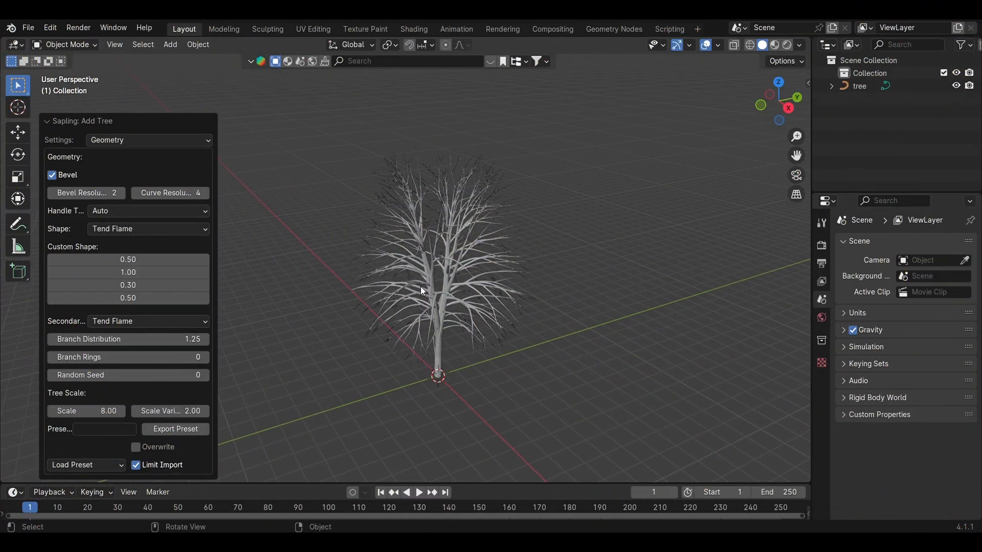
Compare bevel resolutions 3 and 1 on the tree's branches, keep 2, and set the curve resolution to 3
{"action": "scroll", "coordinate": [435, 265], "scroll_direction": "up", "scroll_amount": 10}
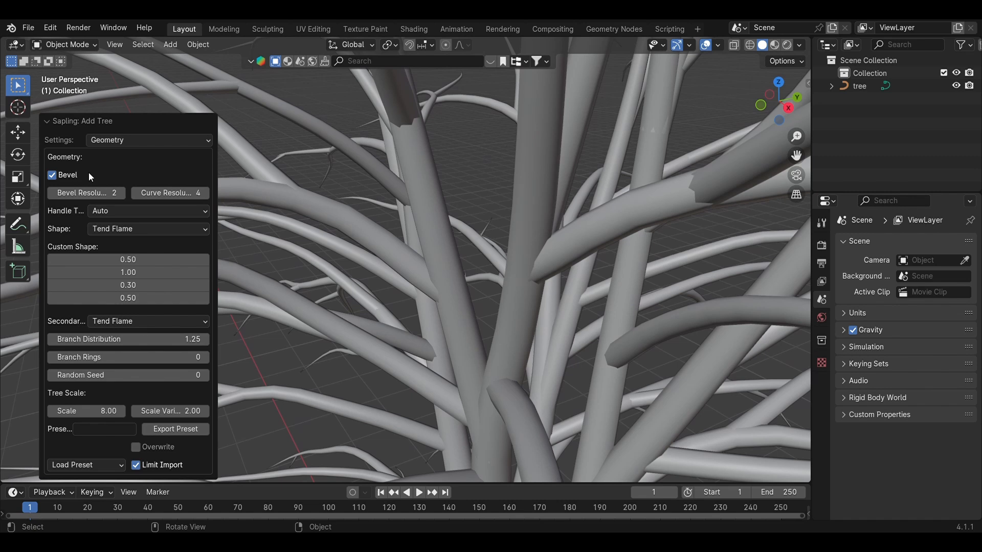
{"action": "left_click", "coordinate": [120, 192]}
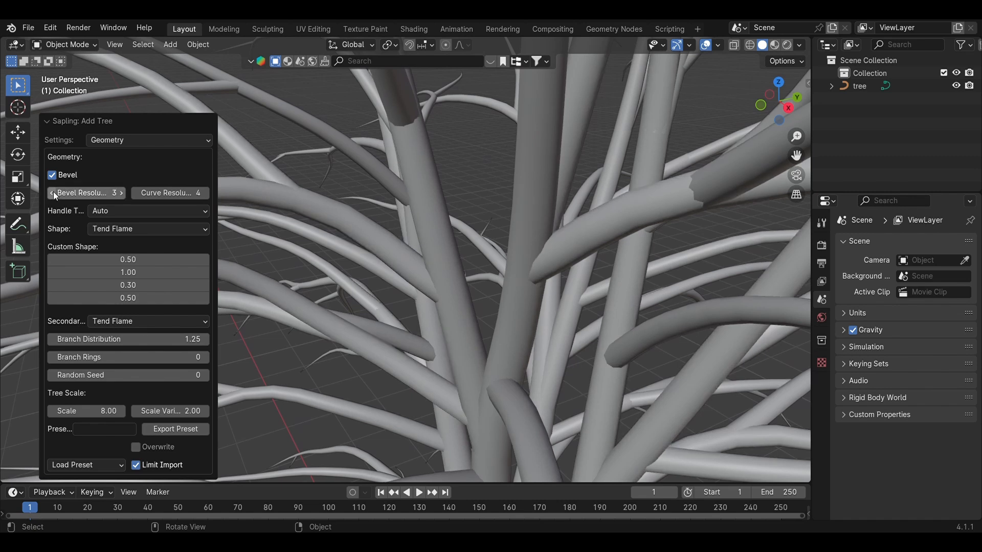
{"action": "left_click", "coordinate": [52, 193]}
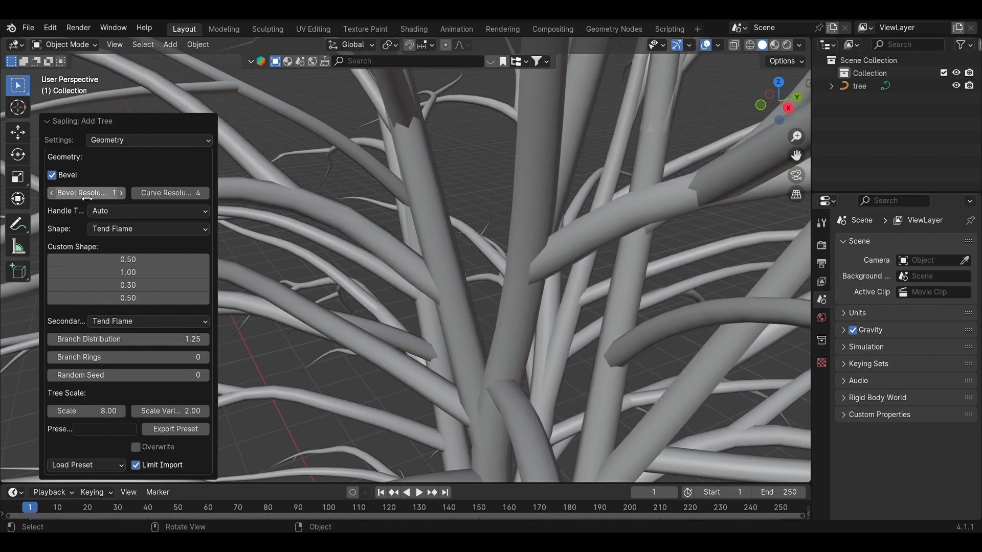
{"action": "scroll", "coordinate": [220, 193], "scroll_direction": "down", "scroll_amount": 10}
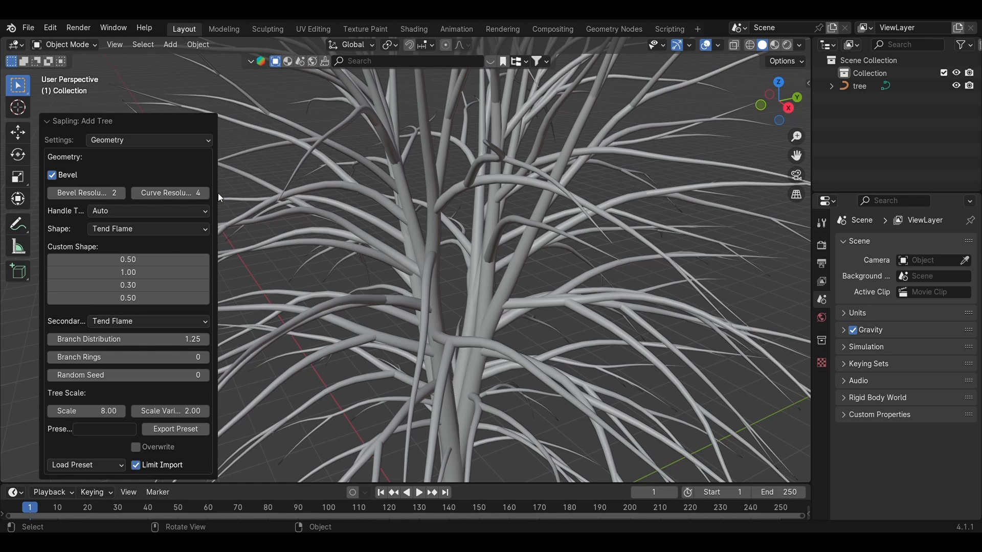
{"action": "left_click", "coordinate": [135, 193]}
{"action": "scroll", "coordinate": [223, 195], "scroll_direction": "down", "scroll_amount": 2}
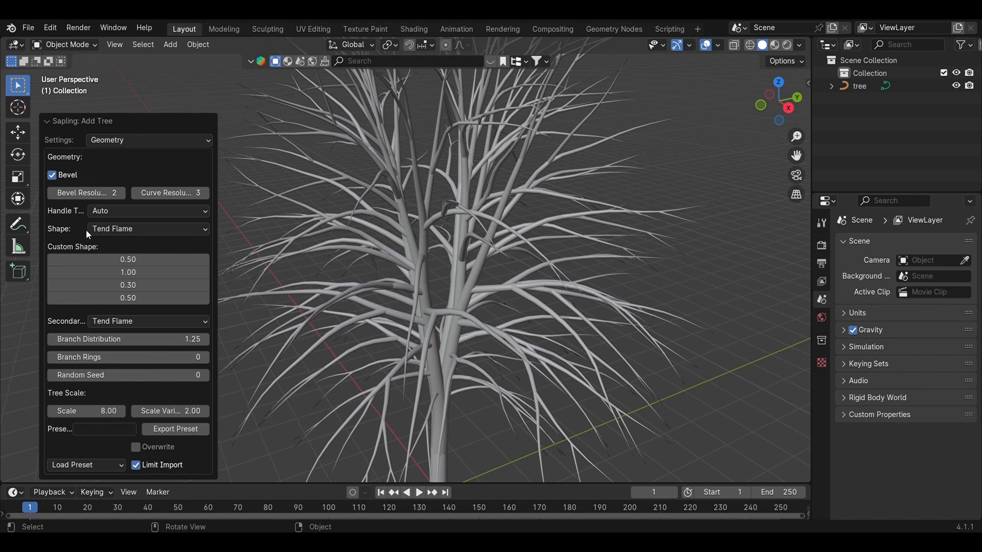
Try the Conical, Inverse Conical, Spherical and Hemispherical shapes on the tree
{"action": "left_click", "coordinate": [111, 232]}
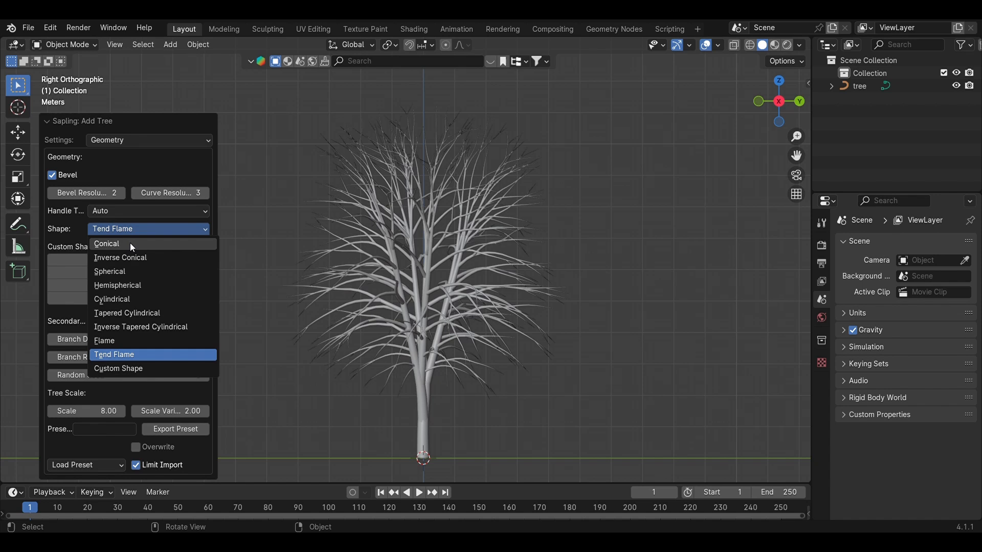
{"action": "left_click", "coordinate": [131, 244]}
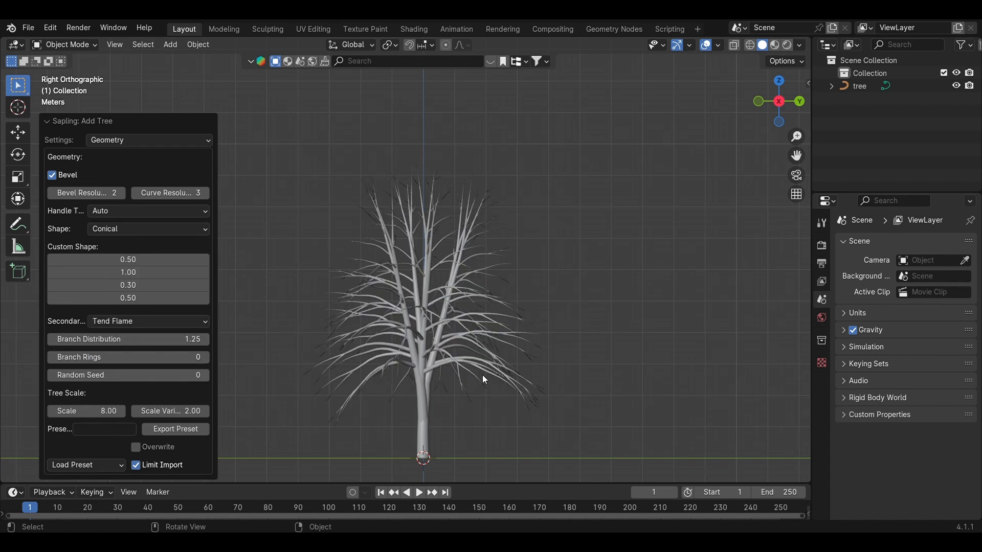
{"action": "left_click", "coordinate": [127, 231]}
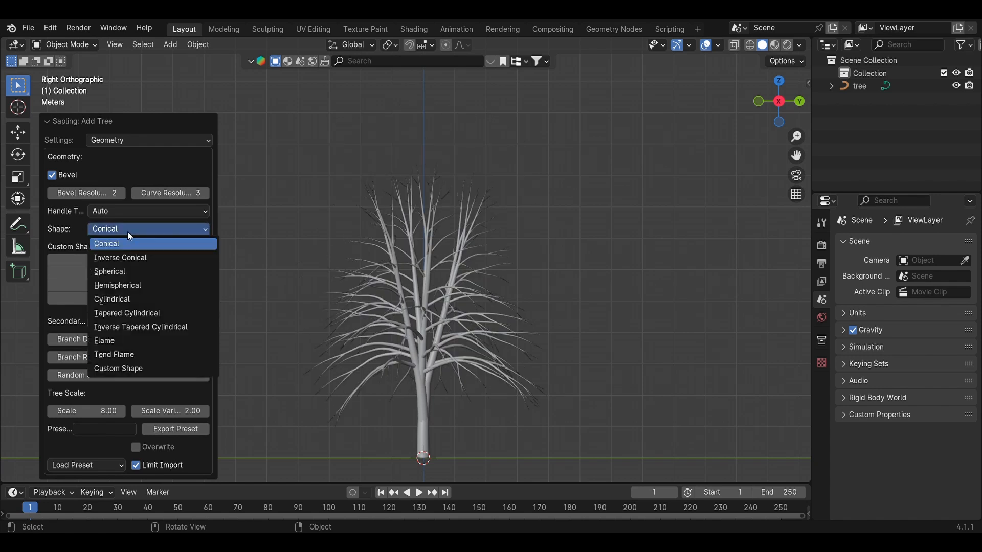
{"action": "left_click", "coordinate": [128, 258]}
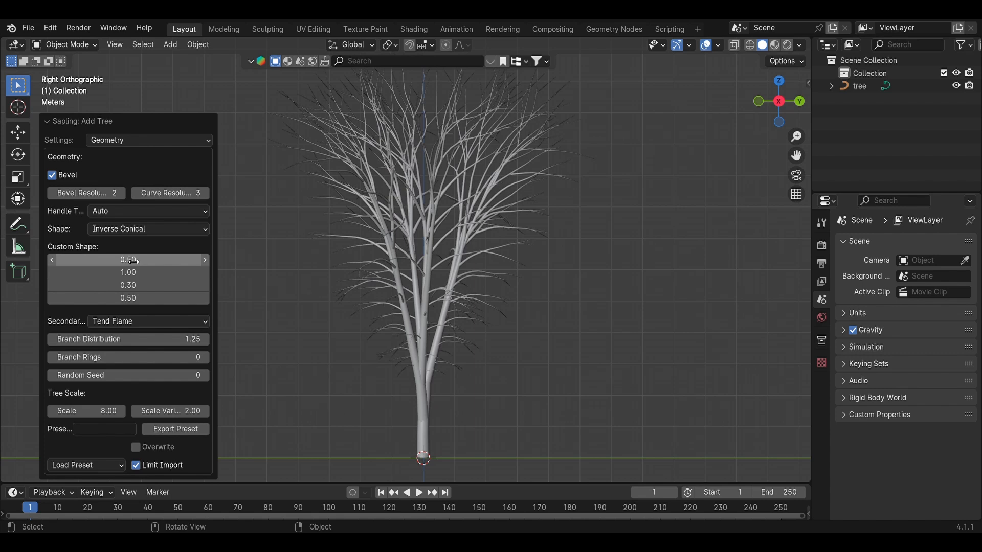
{"action": "left_click", "coordinate": [134, 230]}
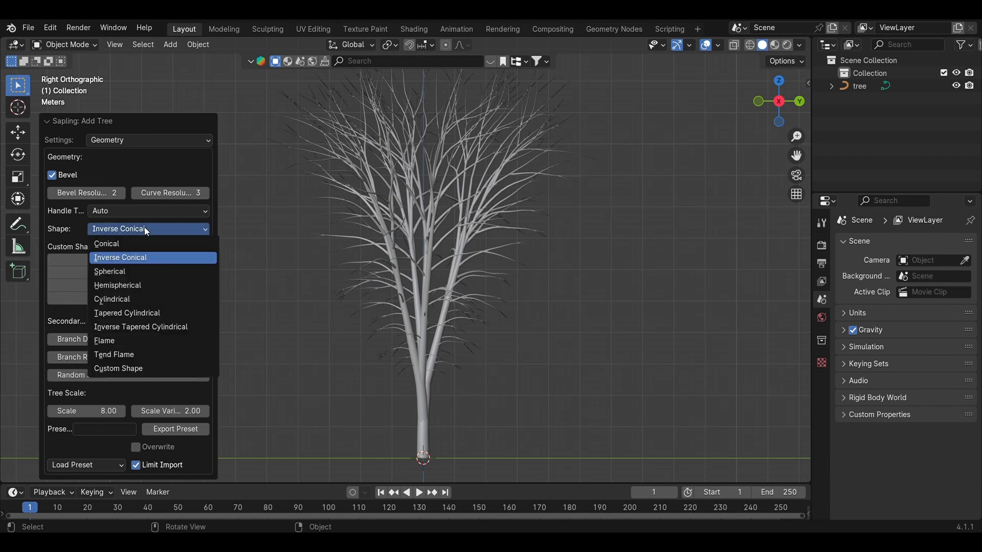
{"action": "left_click", "coordinate": [130, 272]}
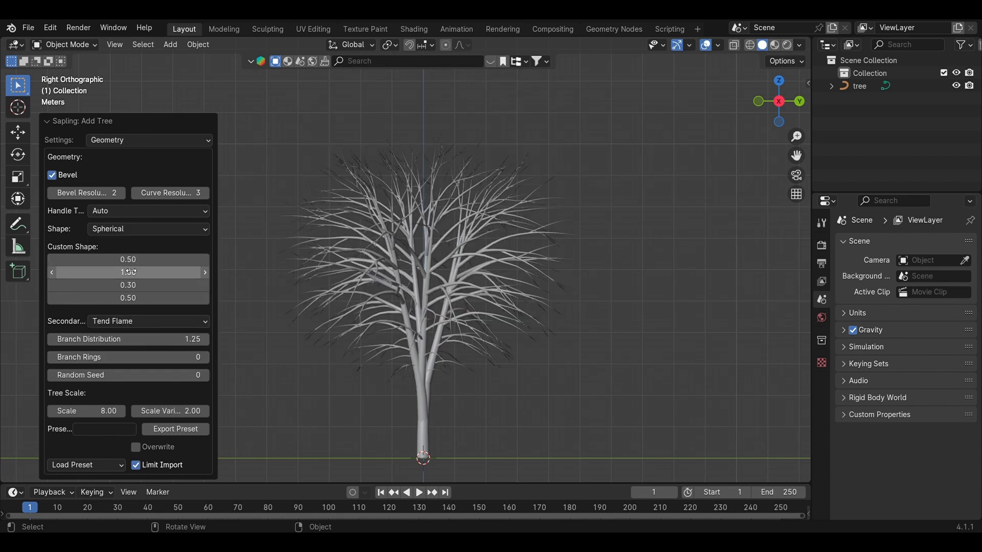
{"action": "left_click", "coordinate": [133, 232]}
{"action": "left_click", "coordinate": [137, 284]}
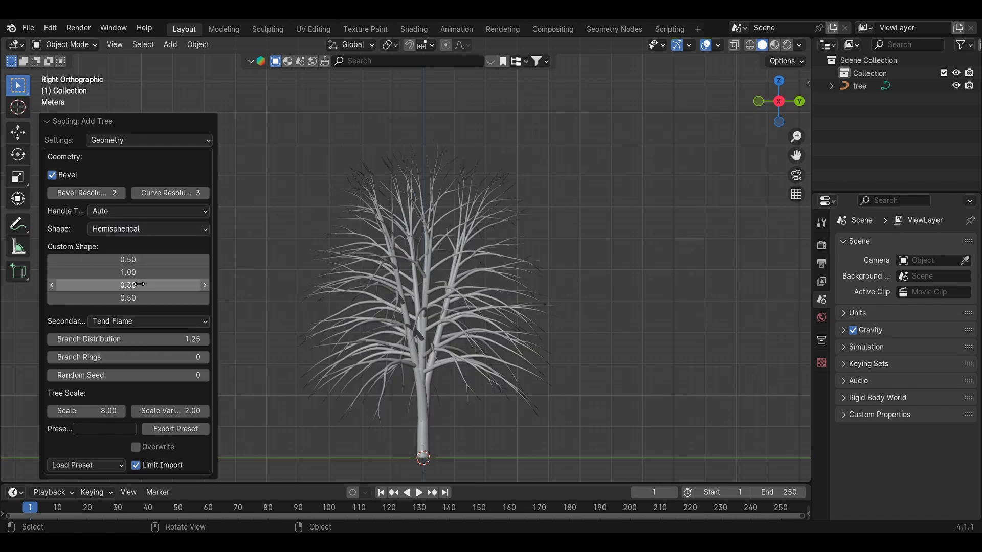
Set the tree's shape to Spherical and its branch distribution to 0.62
{"action": "left_click", "coordinate": [134, 229]}
{"action": "left_click", "coordinate": [131, 272]}
{"action": "scroll", "coordinate": [413, 234], "scroll_direction": "down", "scroll_amount": 3}
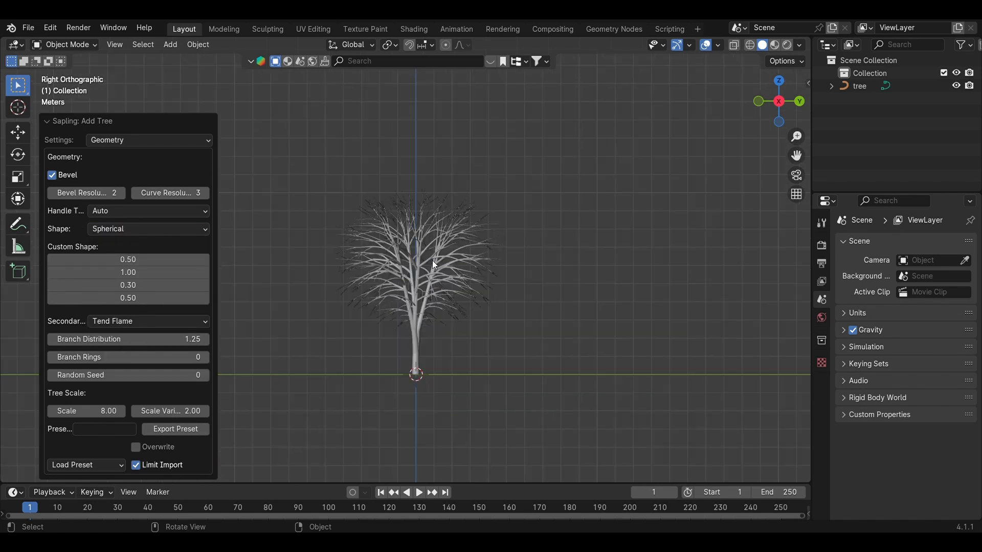
{"action": "scroll", "coordinate": [431, 266], "scroll_direction": "up", "scroll_amount": 3}
{"action": "scroll", "coordinate": [432, 277], "scroll_direction": "up", "scroll_amount": 1}
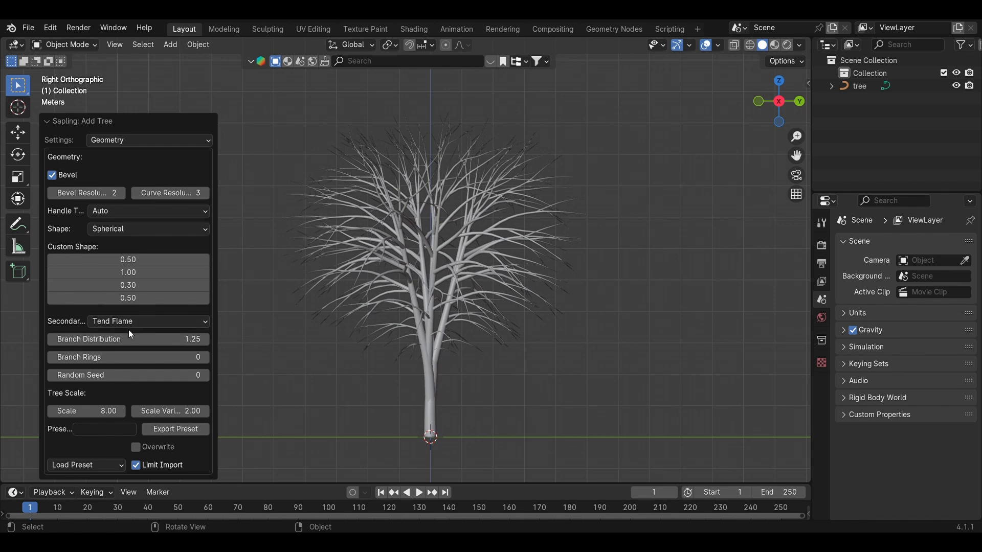
{"action": "mouse_move", "coordinate": [128, 333]}
{"action": "left_mouse_down"}
{"action": "mouse_move", "coordinate": [105, 332]}
{"action": "mouse_move", "coordinate": [143, 340]}
{"action": "mouse_move", "coordinate": [111, 339]}
{"action": "left_mouse_up"}
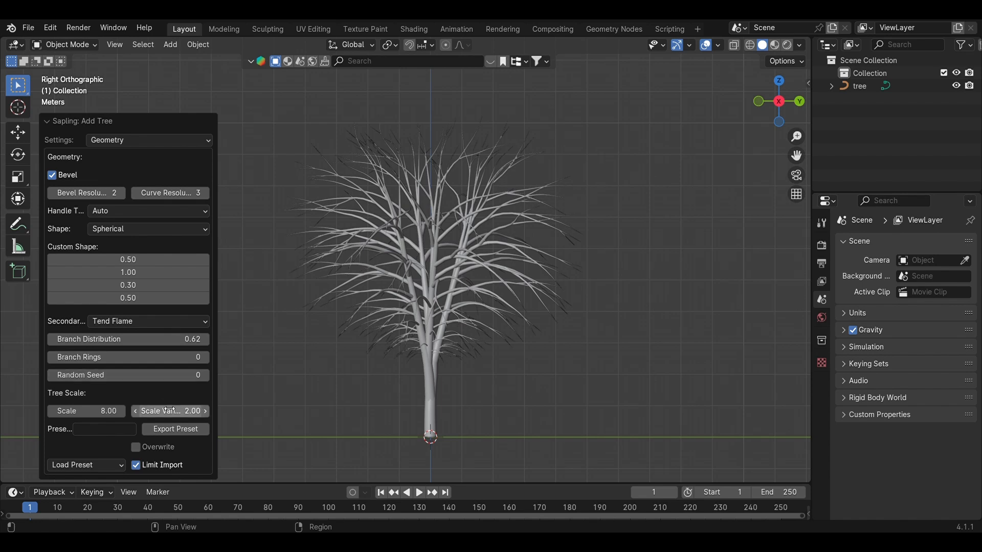
In the Branch Radius settings, keep bevel resolution 2 after trying 3, and set radius scale variation to 0.65 and branch radius ratio to 1.15
{"action": "left_click", "coordinate": [123, 141]}
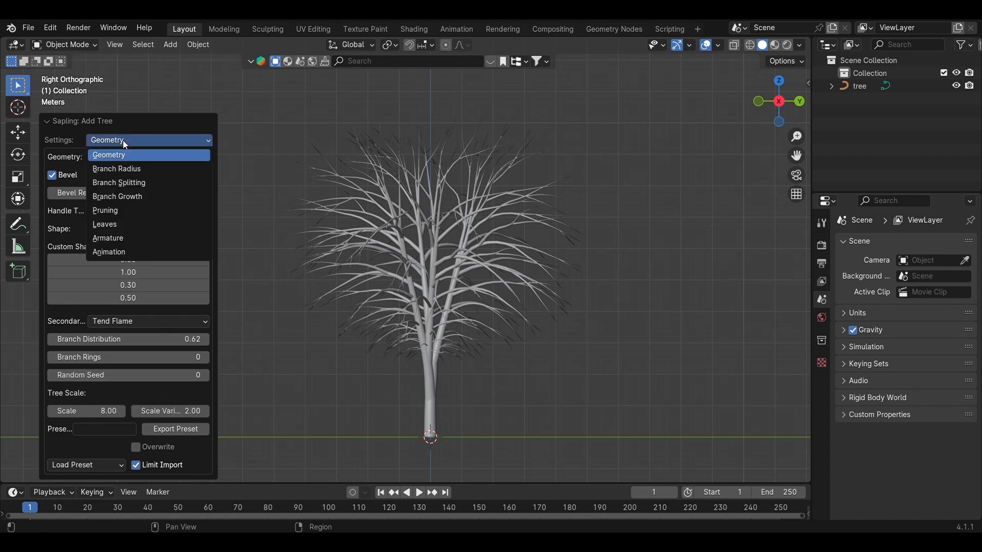
{"action": "left_click", "coordinate": [131, 169]}
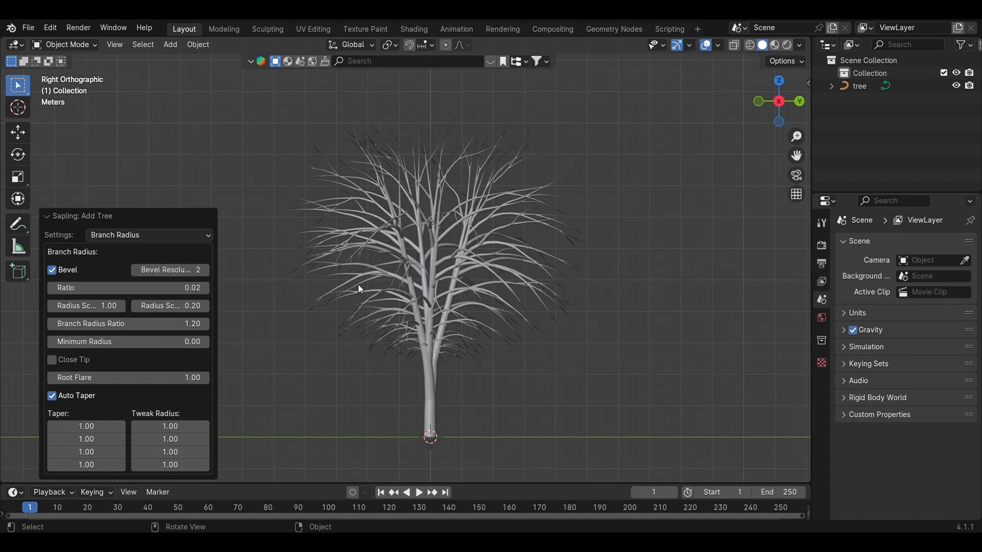
{"action": "scroll", "coordinate": [414, 265], "scroll_direction": "up", "scroll_amount": 6}
{"action": "middle_click_drag", "start_coordinate": [408, 259], "coordinate": [264, 281]}
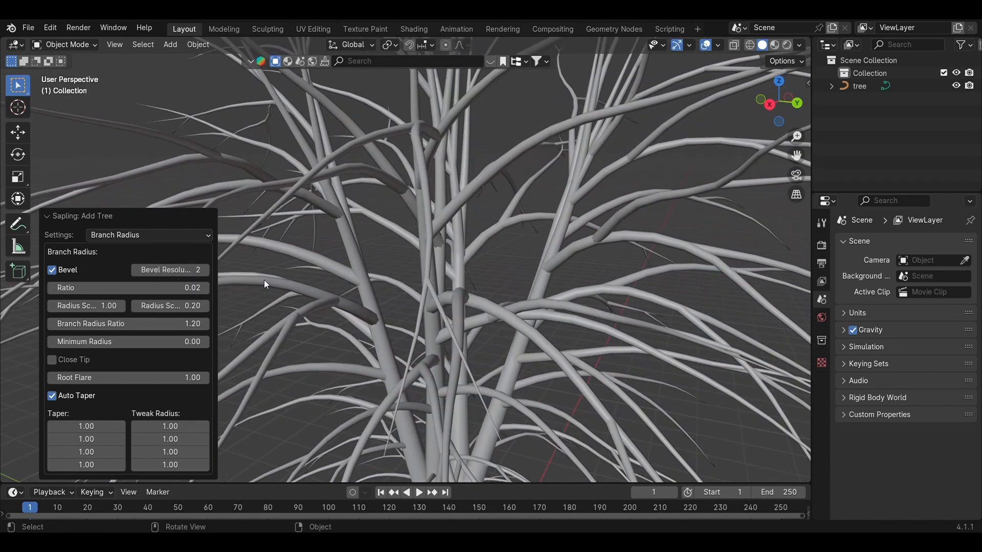
{"action": "left_click", "coordinate": [206, 270]}
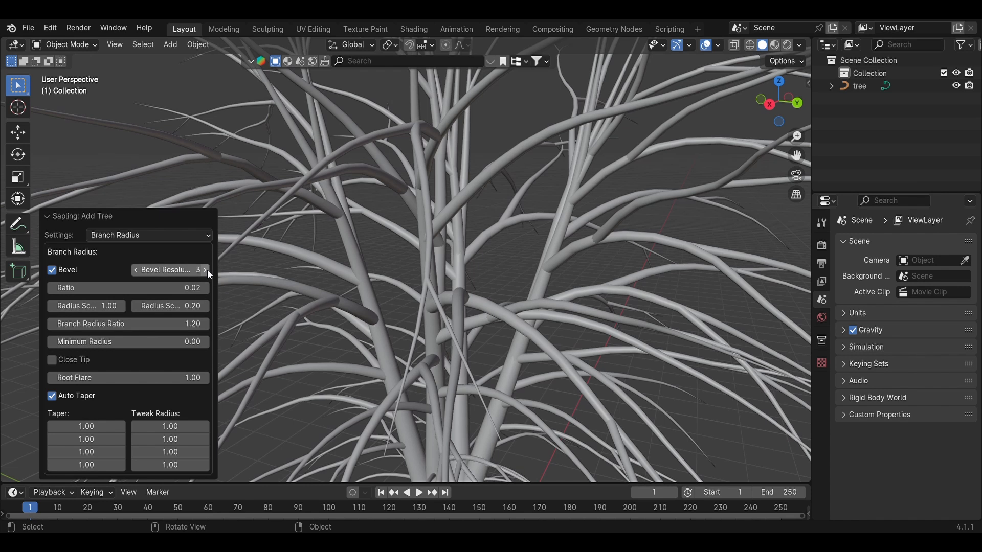
{"action": "left_click", "coordinate": [134, 269]}
{"action": "middle_click_drag", "start_coordinate": [386, 306], "coordinate": [504, 288]}
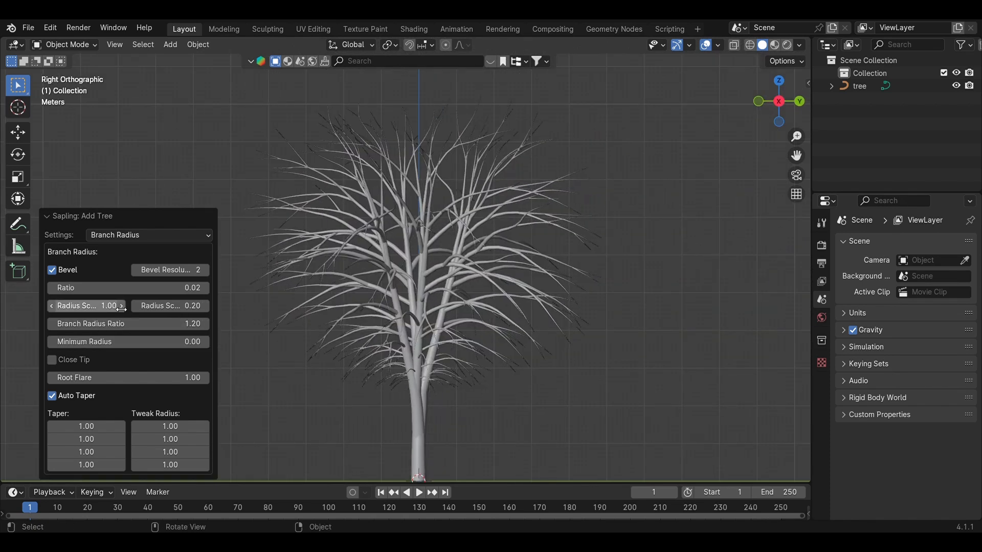
{"action": "mouse_move", "coordinate": [99, 306]}
{"action": "left_mouse_down"}
{"action": "mouse_move", "coordinate": [169, 306]}
{"action": "mouse_move", "coordinate": [99, 306]}
{"action": "left_mouse_up"}
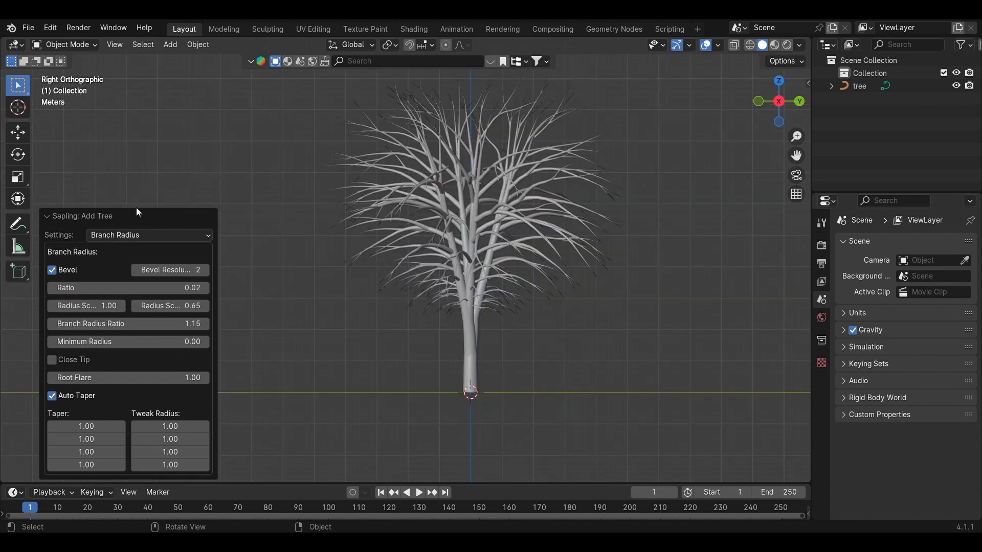
In the Branch Splitting settings, compare lower branching levels, set Levels to 3, and check the denser tree from an angle
{"action": "left_click", "coordinate": [137, 233]}
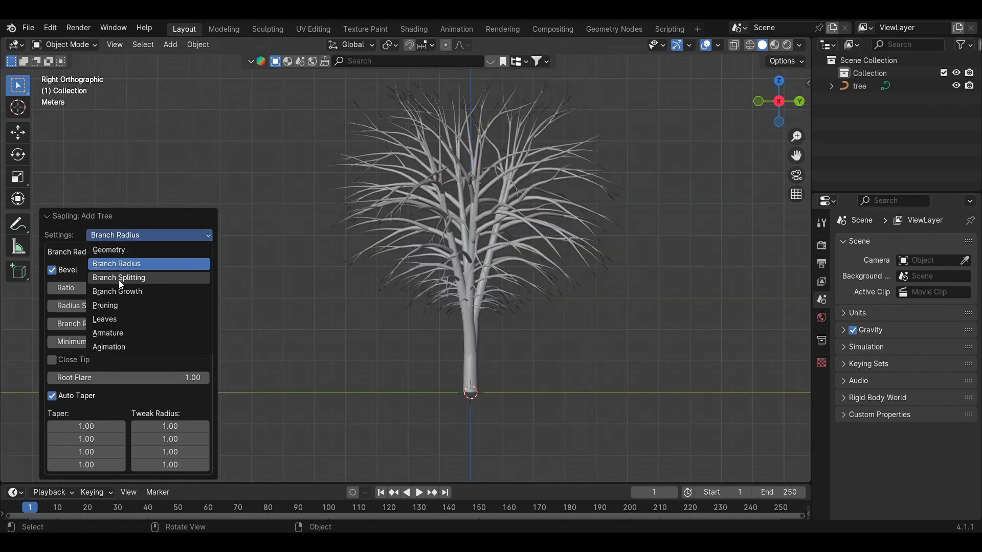
{"action": "left_click", "coordinate": [119, 279]}
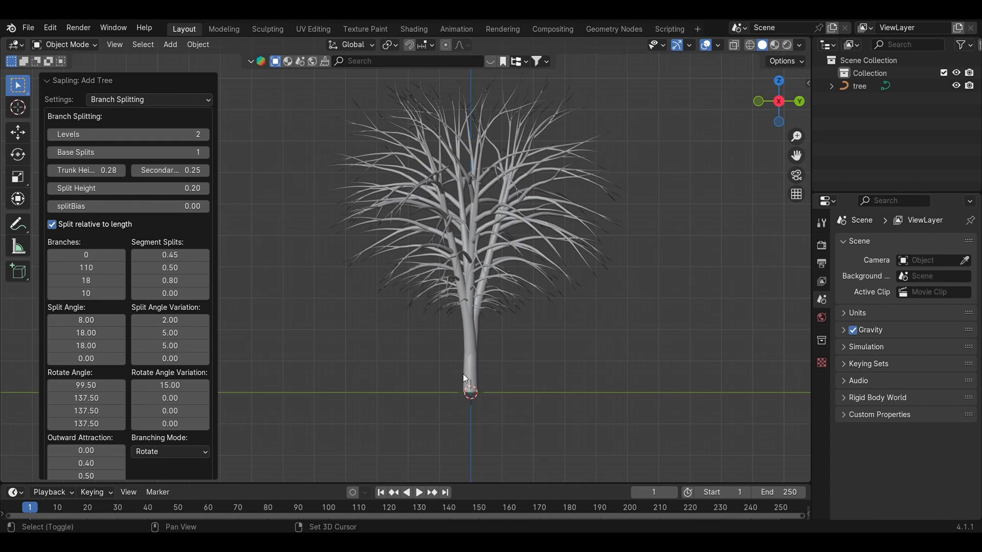
{"action": "left_click", "coordinate": [52, 135]}
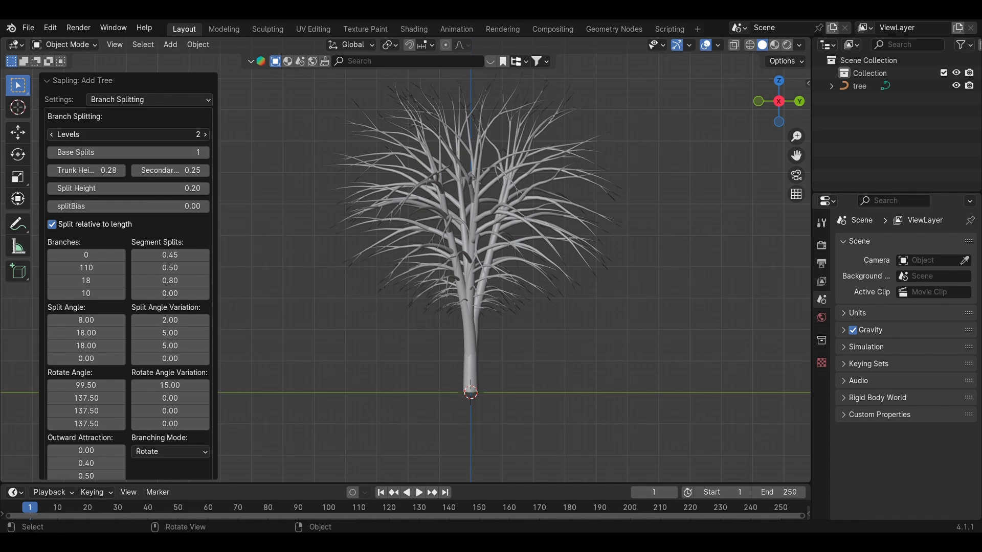
{"action": "left_click", "coordinate": [204, 135]}
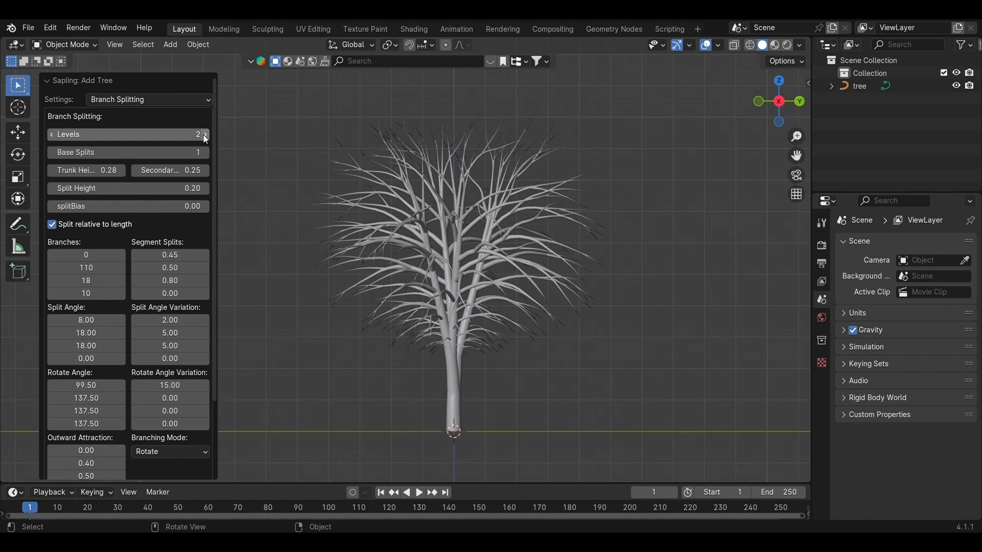
{"action": "left_click", "coordinate": [204, 135]}
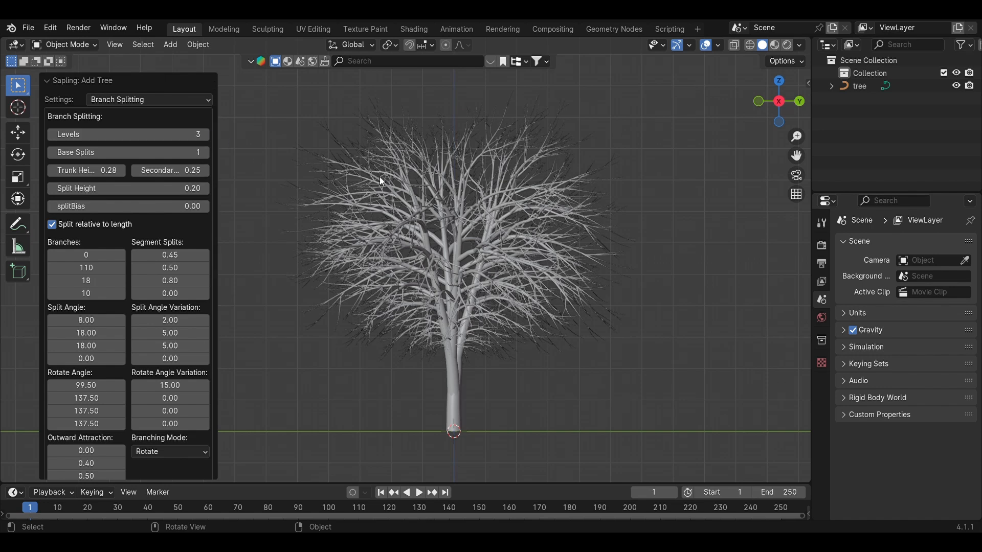
{"action": "middle_click_drag", "start_coordinate": [379, 176], "coordinate": [370, 253]}
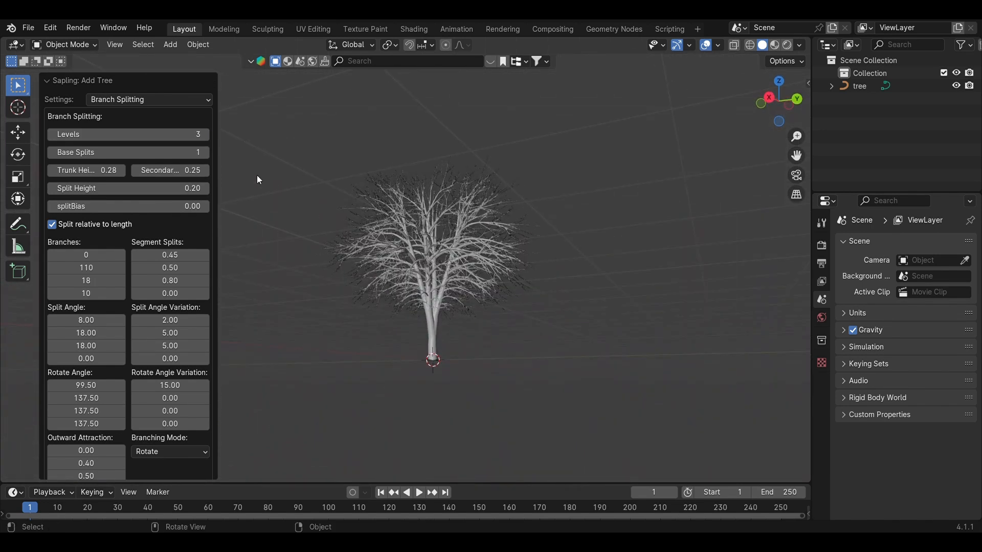
Compare base splits of 2 and 1 on the trunk and keep 1
{"action": "left_click", "coordinate": [204, 152]}
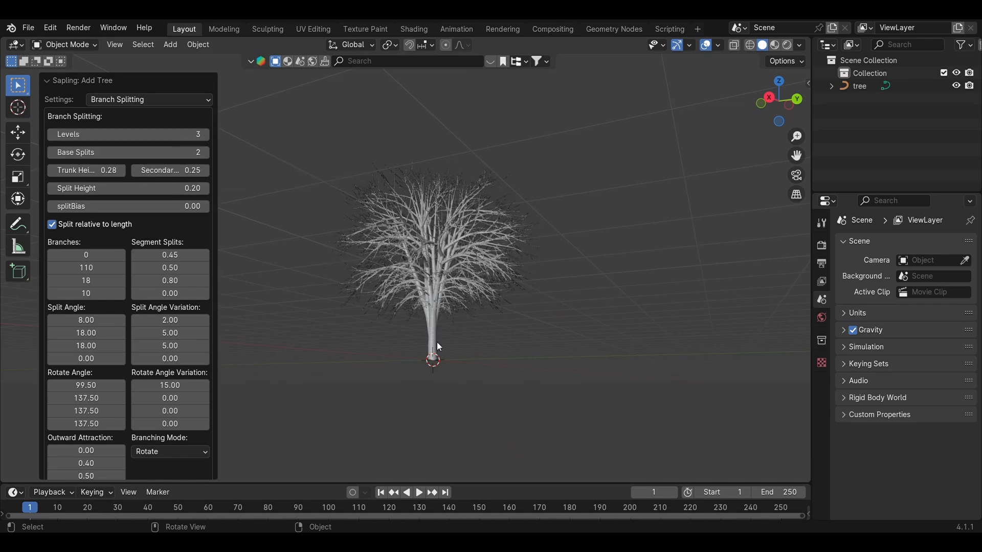
{"action": "scroll", "coordinate": [436, 342], "scroll_direction": "up", "scroll_amount": 6}
{"action": "left_click", "coordinate": [51, 152]}
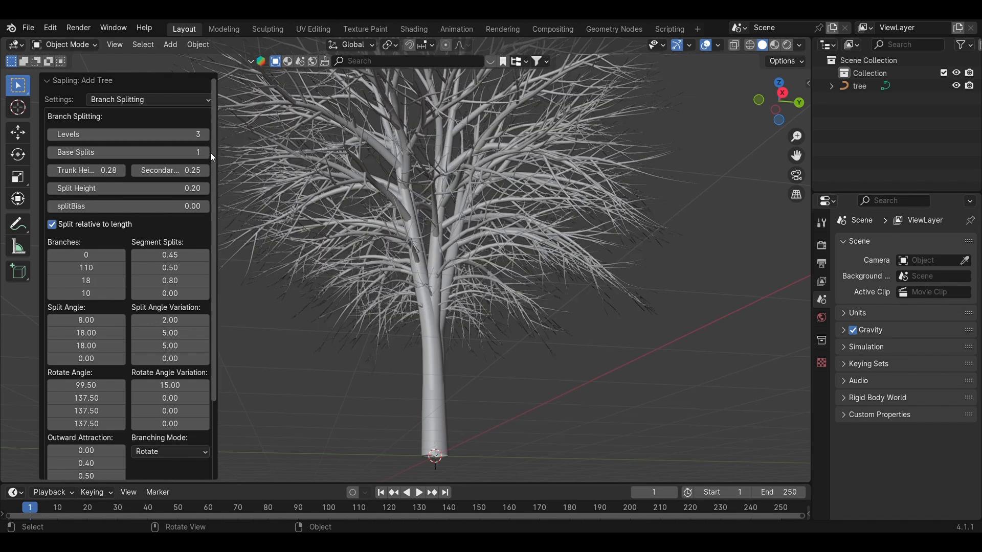
{"action": "left_click", "coordinate": [204, 154]}
{"action": "scroll", "coordinate": [327, 225], "scroll_direction": "down", "scroll_amount": 4}
{"action": "middle_click_drag", "start_coordinate": [327, 225], "coordinate": [325, 261]}
{"action": "left_click", "coordinate": [52, 152]}
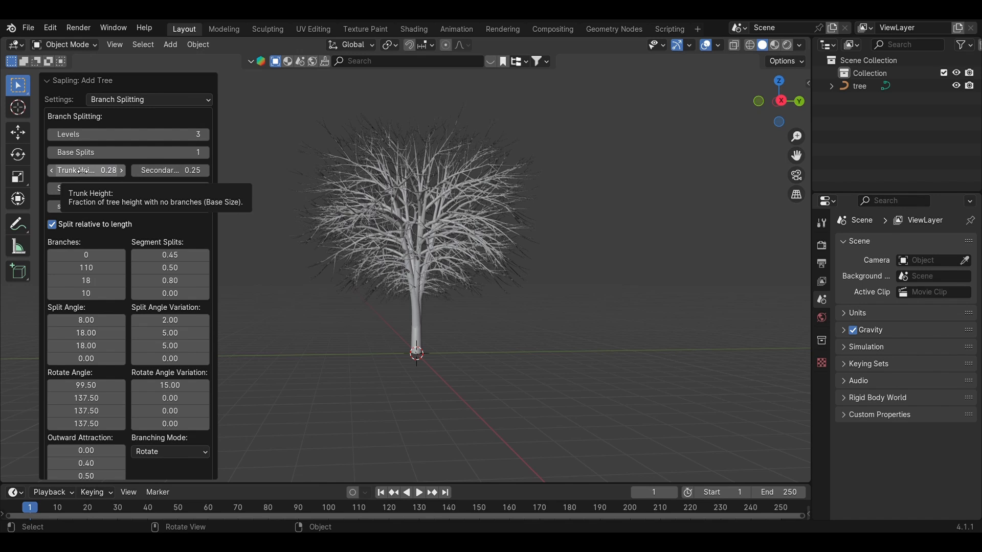
Set the trunk height to 0.29 and bring up the Branch Growth settings
{"action": "mouse_move", "coordinate": [83, 171]}
{"action": "left_mouse_down"}
{"action": "mouse_move", "coordinate": [96, 172]}
{"action": "mouse_move", "coordinate": [86, 171]}
{"action": "left_mouse_up"}
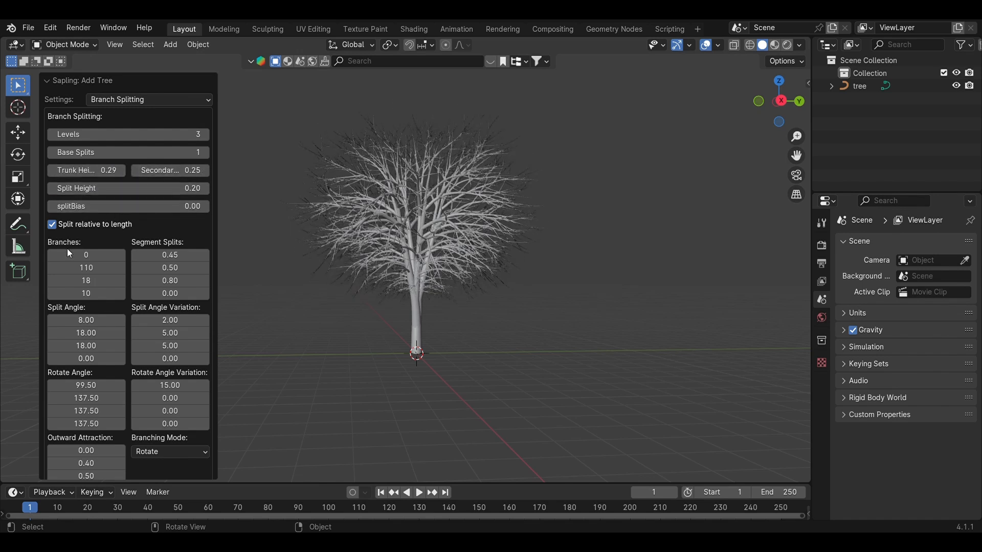
{"action": "scroll", "coordinate": [153, 368], "scroll_direction": "down", "scroll_amount": 4}
{"action": "scroll", "coordinate": [161, 359], "scroll_direction": "up", "scroll_amount": 4}
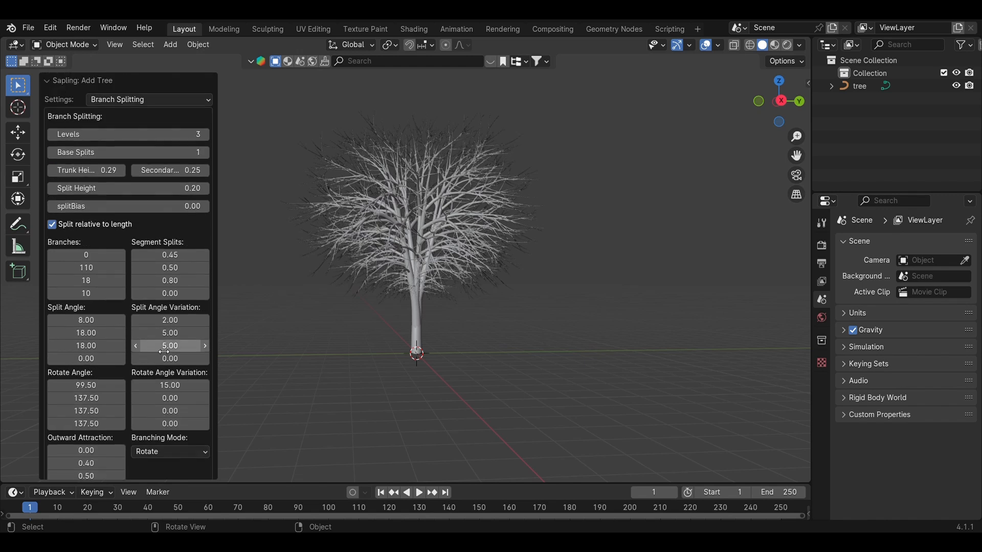
{"action": "left_click", "coordinate": [147, 94]}
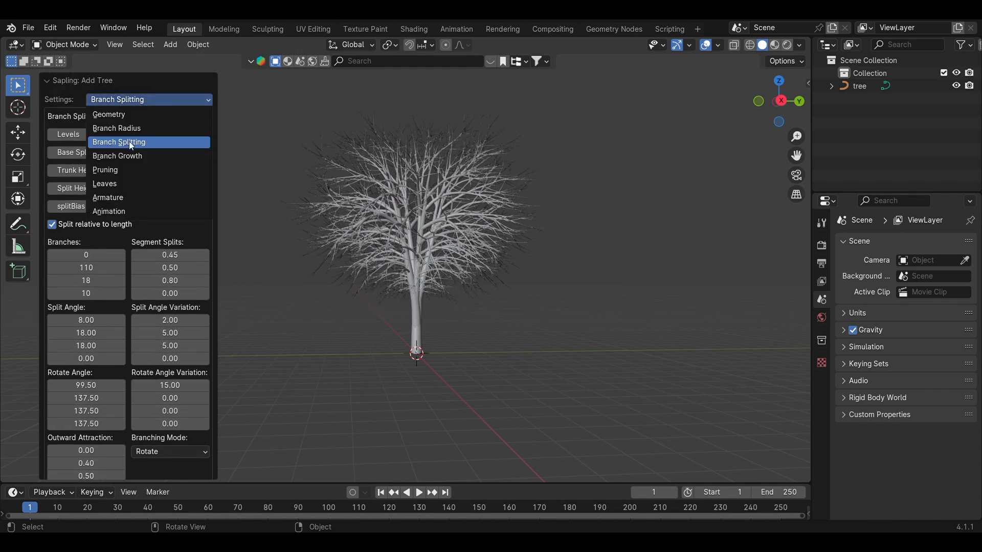
{"action": "left_click", "coordinate": [125, 155]}
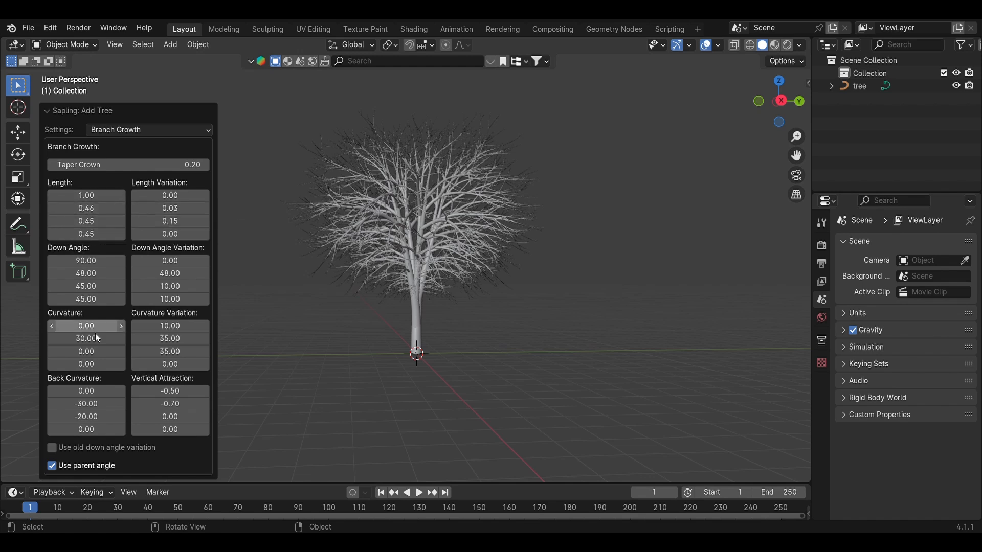
Enable Show Leaves in the Leaves settings and inspect the foliage on the lower branches up close
{"action": "left_click", "coordinate": [155, 129]}
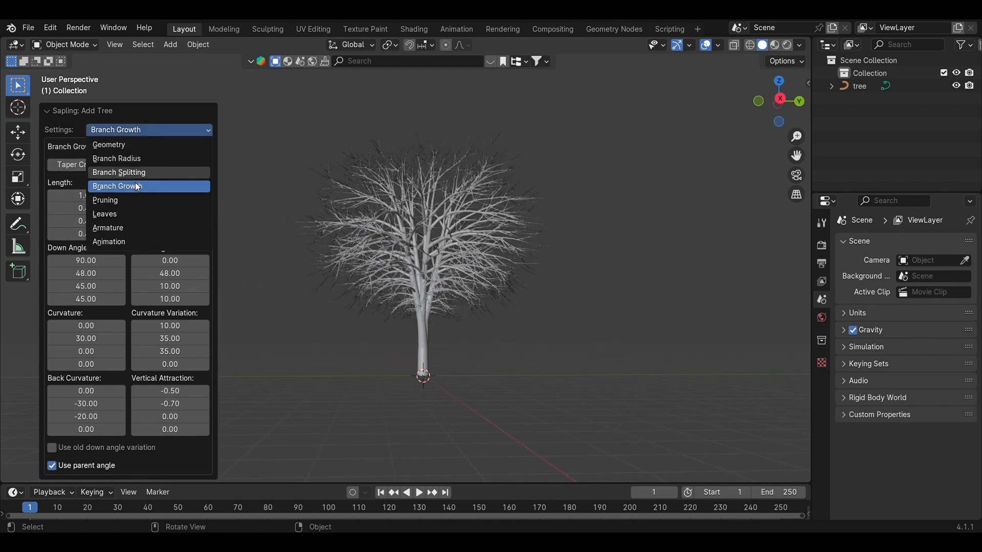
{"action": "left_click", "coordinate": [105, 214]}
{"action": "middle_click_drag", "start_coordinate": [295, 229], "coordinate": [456, 311]}
{"action": "left_click", "coordinate": [52, 250]}
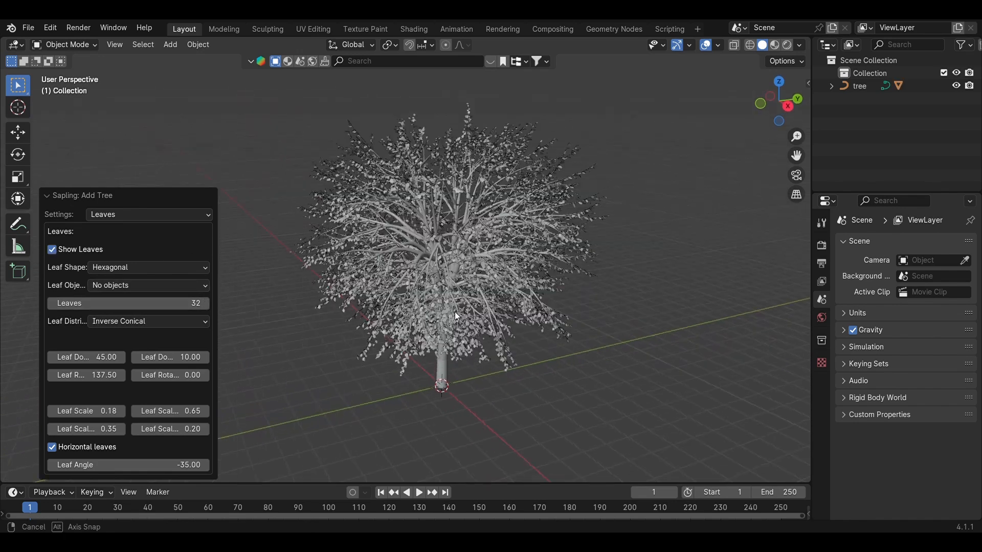
{"action": "scroll", "coordinate": [444, 332], "scroll_direction": "up", "scroll_amount": 5}
{"action": "middle_click_drag", "start_coordinate": [431, 354], "coordinate": [425, 260], "text": "shift"}
{"action": "scroll", "coordinate": [425, 259], "scroll_direction": "up", "scroll_amount": 5}
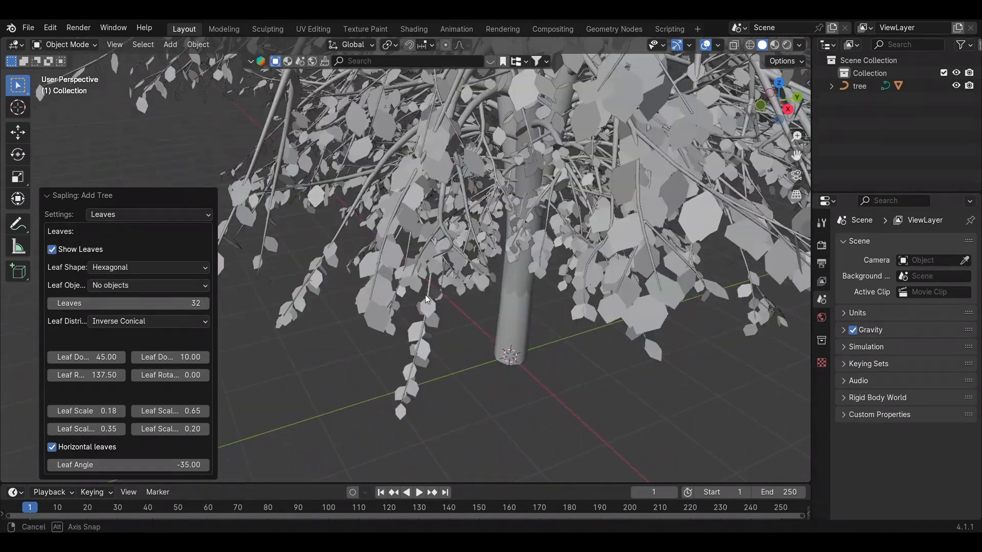
Try the Rectangular leaf shape, then return the leaves to Hexagonal
{"action": "left_click", "coordinate": [149, 267]}
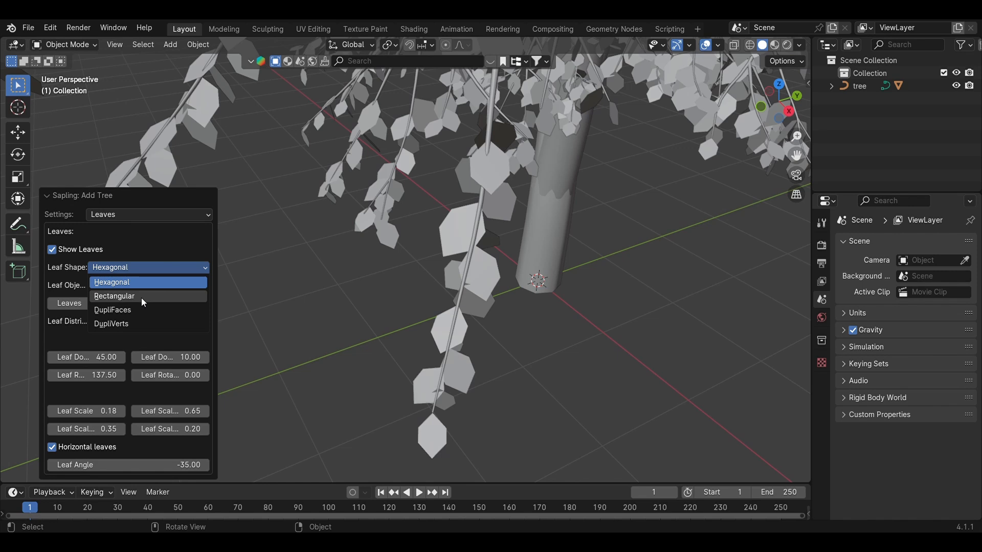
{"action": "left_click", "coordinate": [144, 298]}
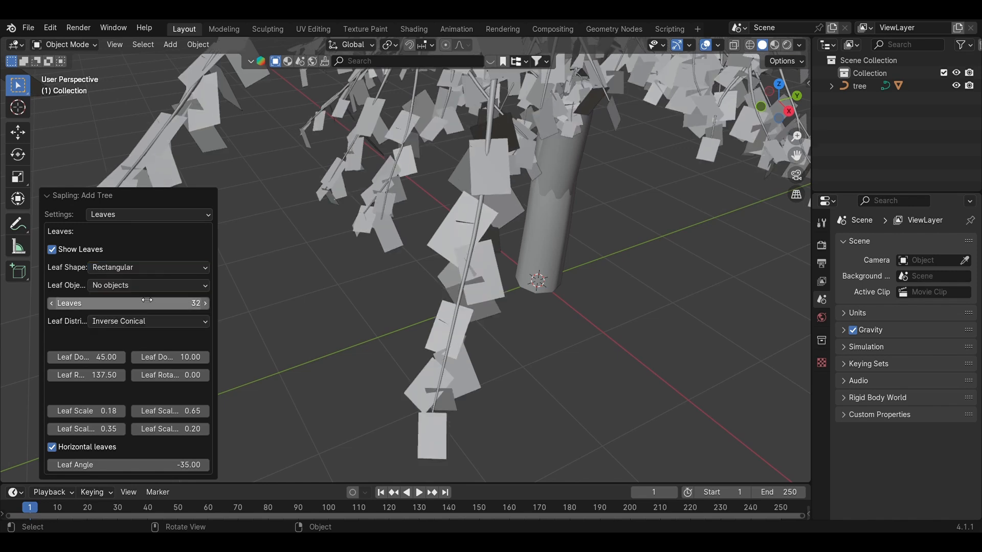
{"action": "left_click", "coordinate": [137, 267]}
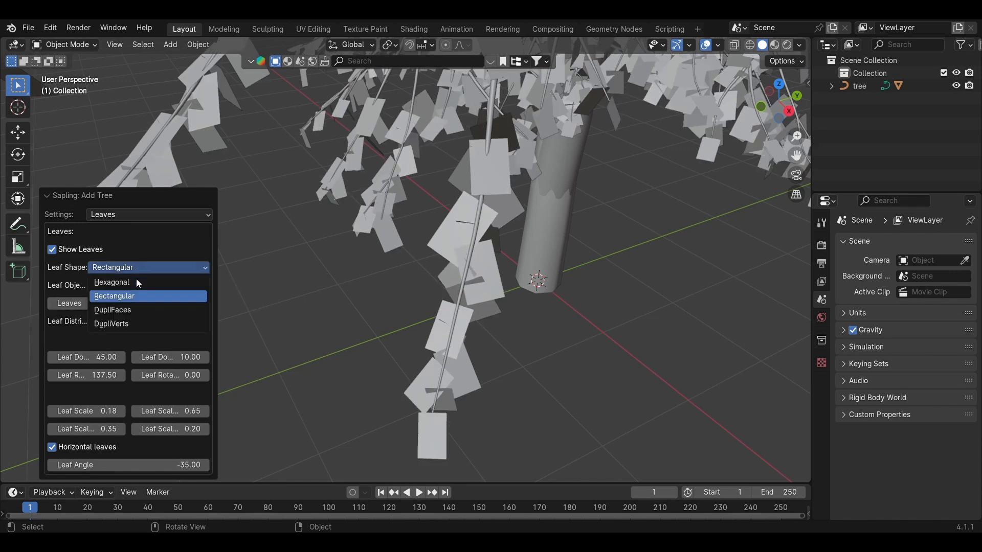
{"action": "left_click", "coordinate": [137, 281]}
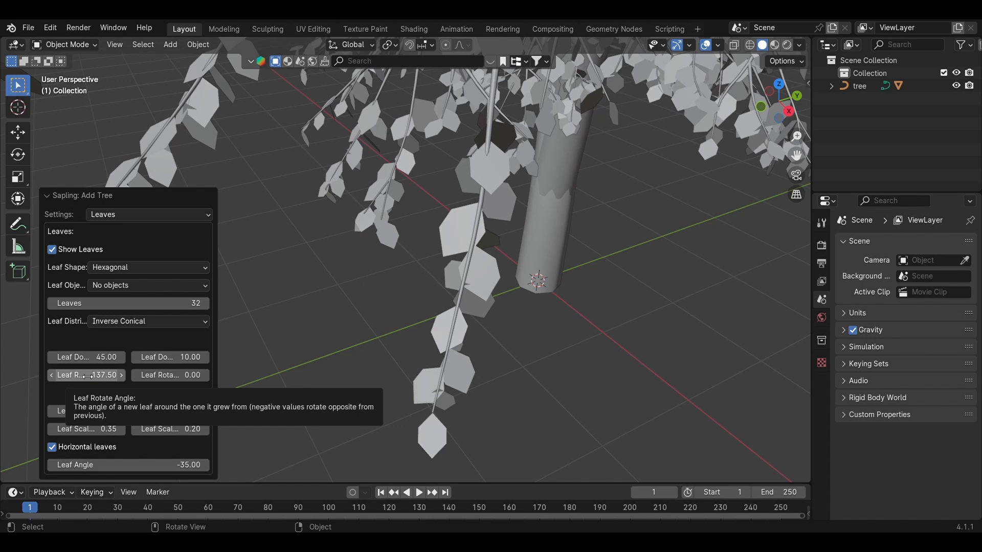
Set the leaf rotate angle to 137.25 with a variation of 2.55, and change the leaf shape to Rectangular
{"action": "left_click_drag", "start_coordinate": [88, 376], "coordinate": [86, 376]}
{"action": "left_click_drag", "start_coordinate": [170, 375], "coordinate": [190, 375]}
{"action": "left_click", "coordinate": [122, 269]}
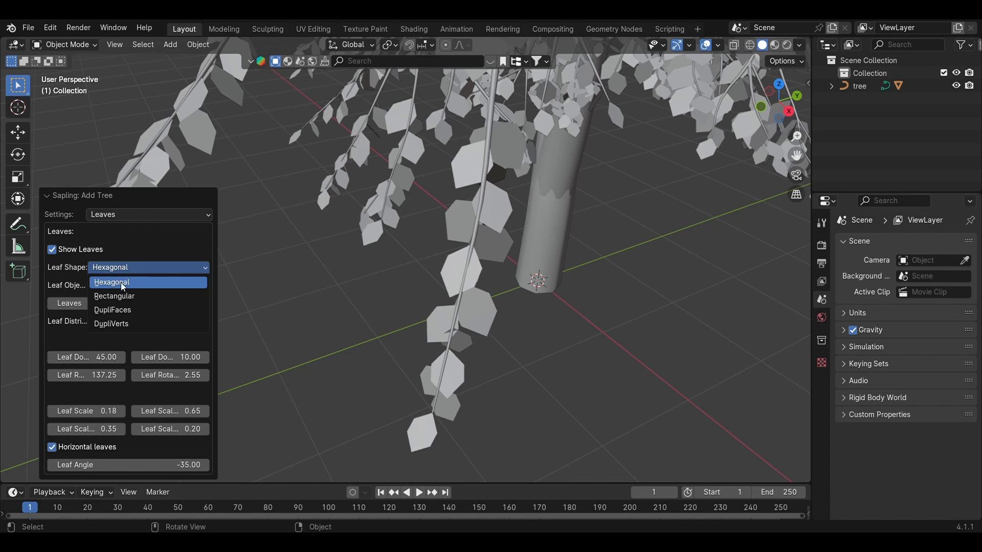
{"action": "left_click", "coordinate": [114, 296]}
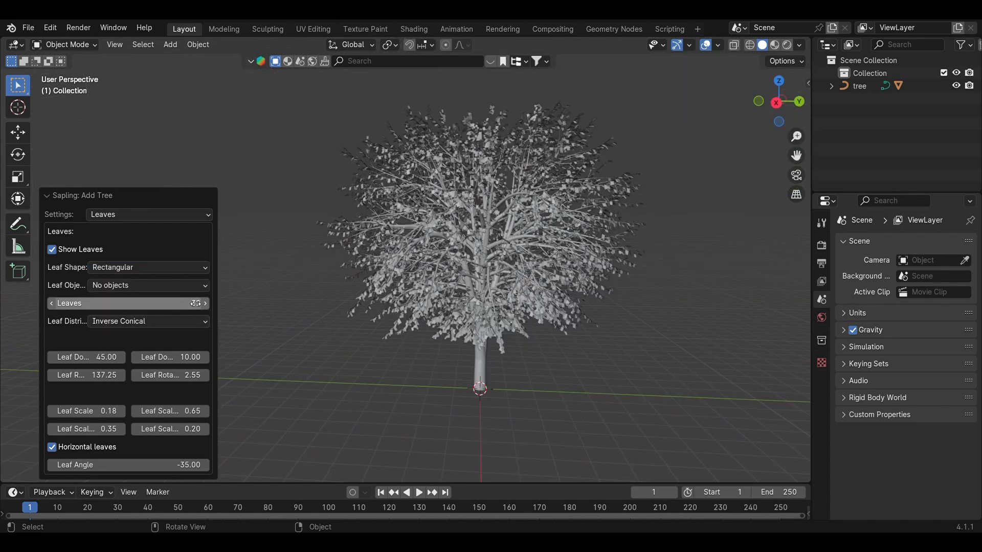
Set the number of leaves to 50 and examine the foliage up close
{"action": "left_click", "coordinate": [195, 303]}
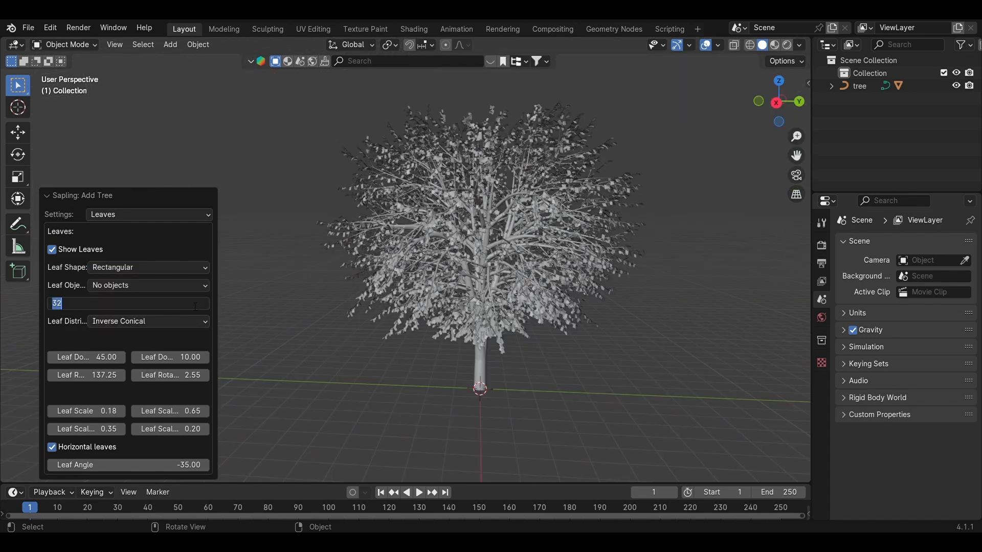
{"action": "type", "text": "50"}
{"action": "key", "text": "Return"}
{"action": "scroll", "coordinate": [489, 235], "scroll_direction": "up", "scroll_amount": 8}
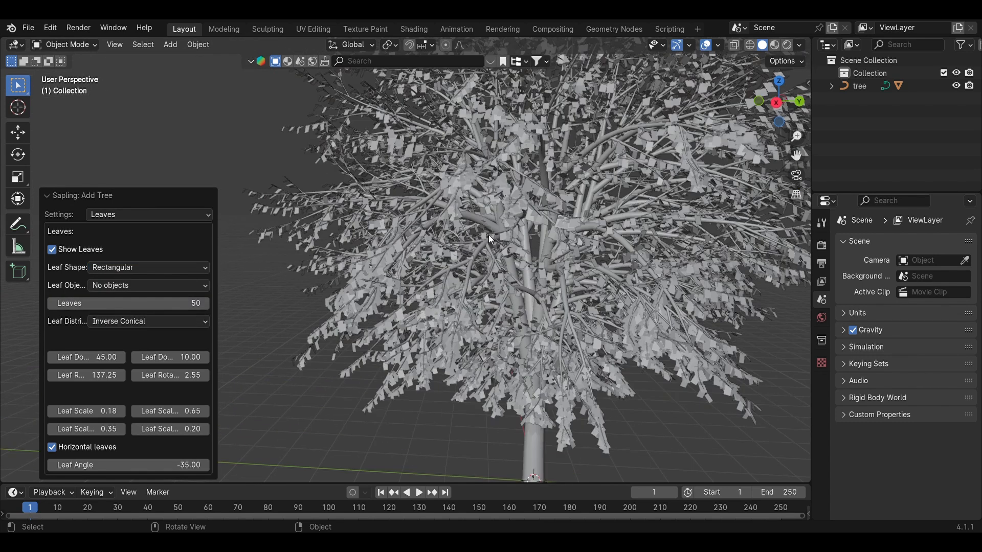
Set the leaf scale to 0.30 and the leaf down angle to 49.95, checking the tree from around it
{"action": "left_click_drag", "start_coordinate": [61, 411], "coordinate": [113, 412]}
{"action": "left_click", "coordinate": [114, 412]}
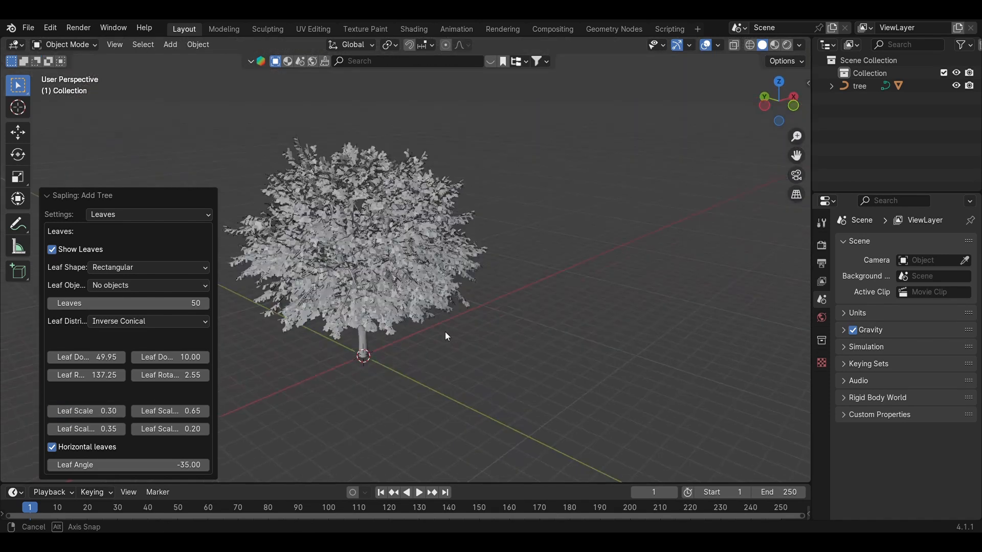
{"action": "middle_click_drag", "start_coordinate": [445, 332], "coordinate": [493, 322]}
Enable Use Armature for the tree, set the armature levels to 1, and inspect the rigged tree
{"action": "left_click", "coordinate": [133, 216]}
{"action": "left_click", "coordinate": [109, 312]}
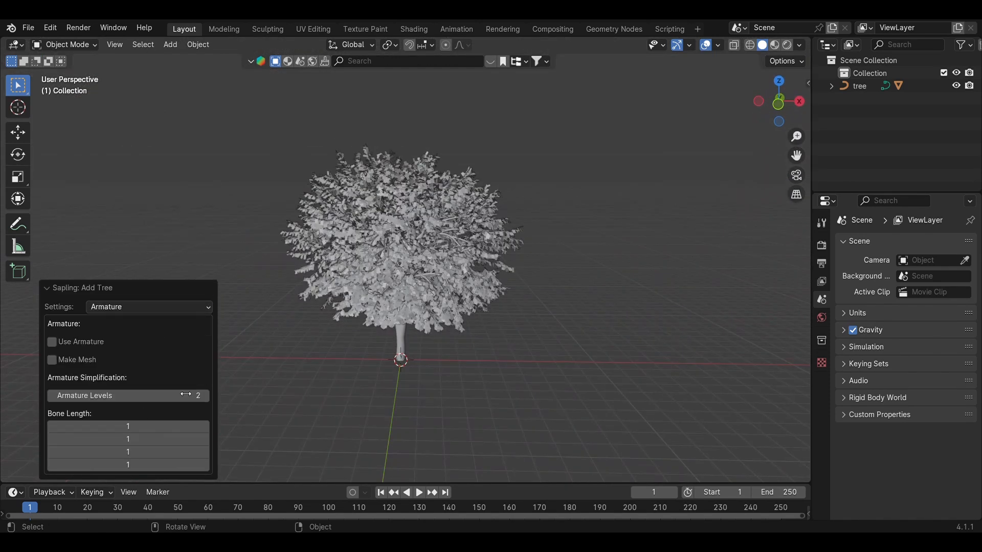
{"action": "left_click", "coordinate": [51, 342]}
{"action": "left_click", "coordinate": [50, 396]}
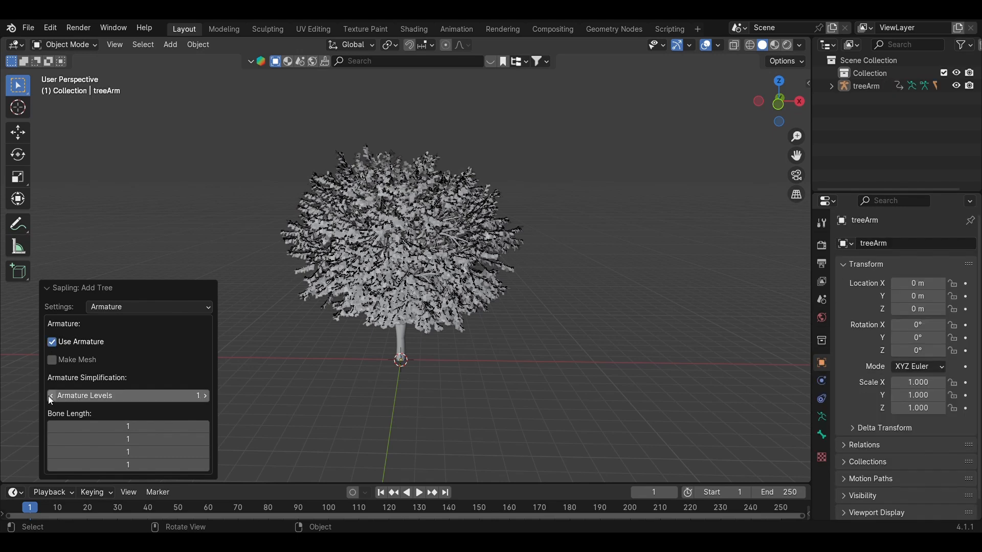
{"action": "scroll", "coordinate": [376, 251], "scroll_direction": "up", "scroll_amount": 5}
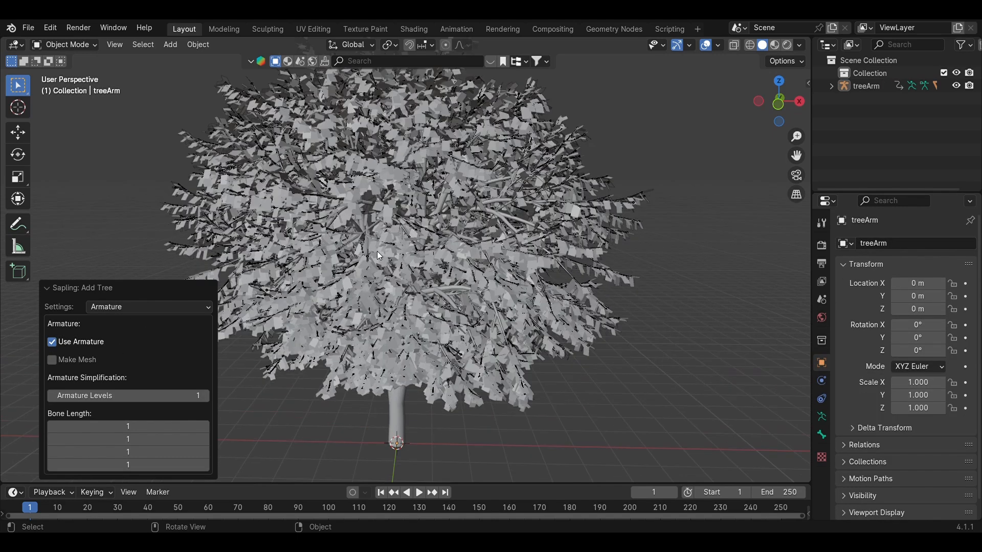
{"action": "middle_click_drag", "start_coordinate": [377, 250], "coordinate": [476, 256]}
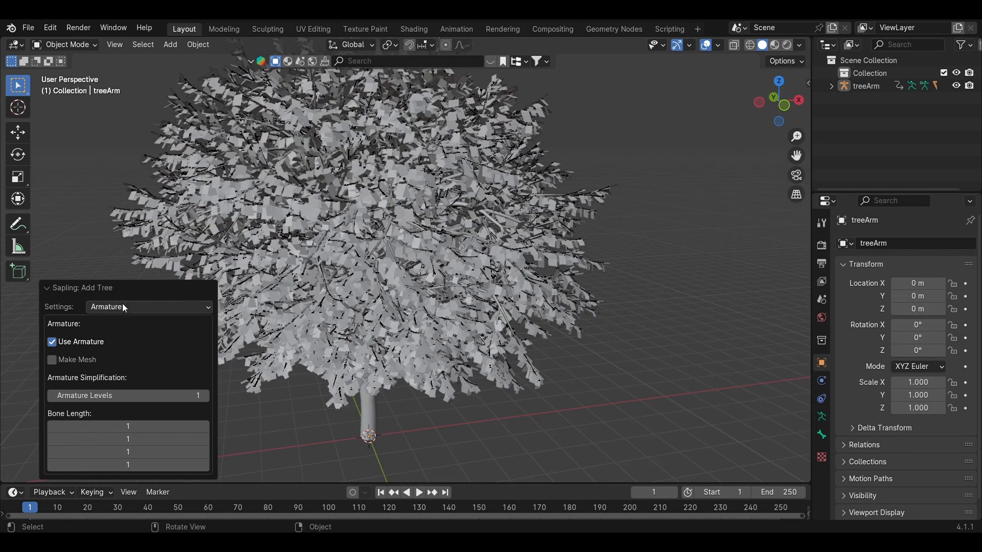
Show the tree's animation settings, enable Armature Animation, and try Leaf Animation before switching it back off
{"action": "left_click", "coordinate": [125, 307]}
{"action": "left_click", "coordinate": [104, 416]}
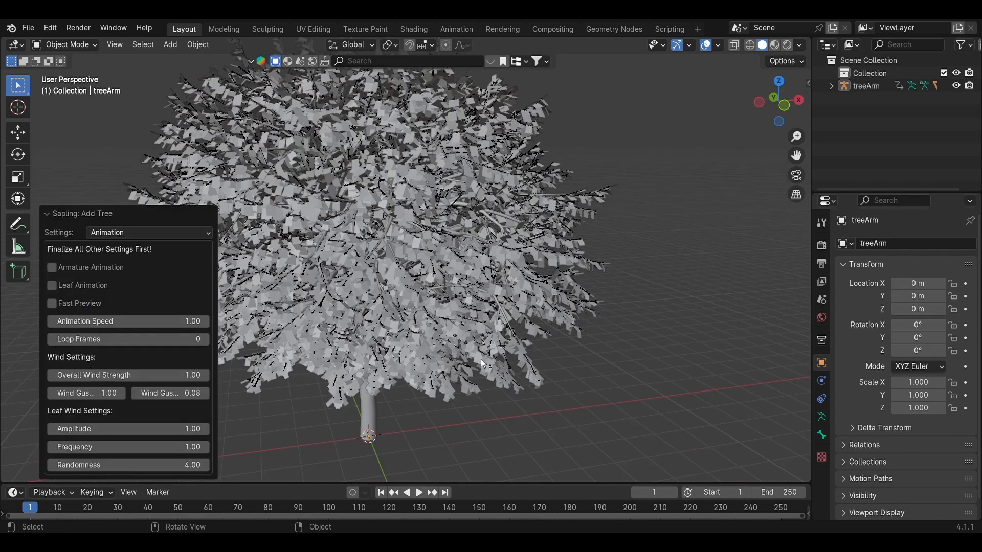
{"action": "scroll", "coordinate": [245, 312], "scroll_direction": "down", "scroll_amount": 4}
{"action": "middle_click_drag", "start_coordinate": [246, 312], "coordinate": [230, 291]}
{"action": "left_click", "coordinate": [51, 270]}
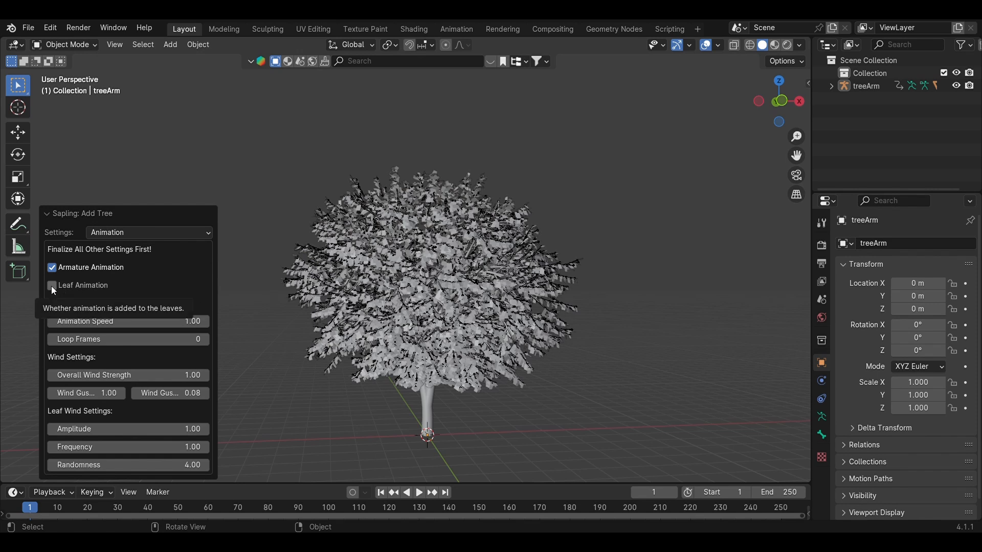
{"action": "left_click", "coordinate": [52, 286]}
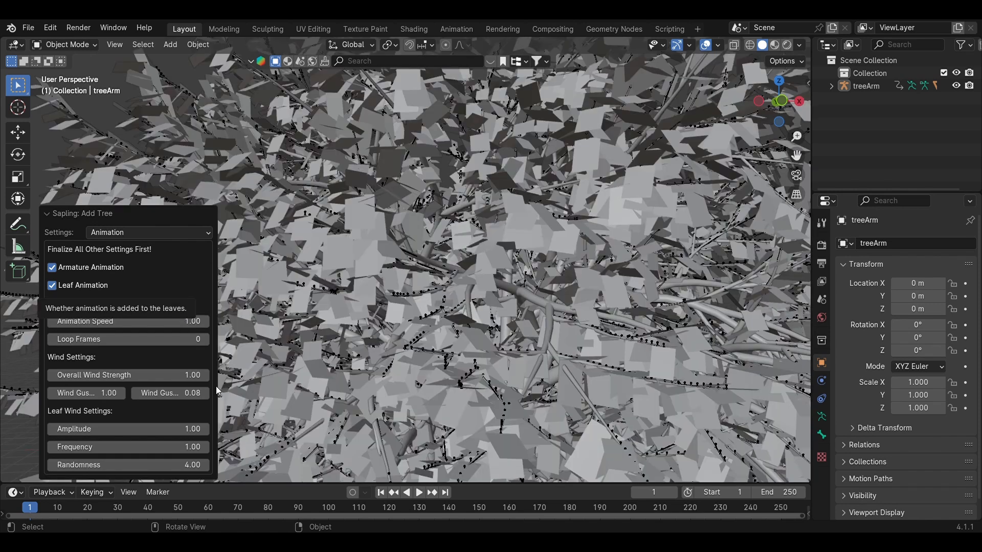
{"action": "left_click", "coordinate": [52, 286]}
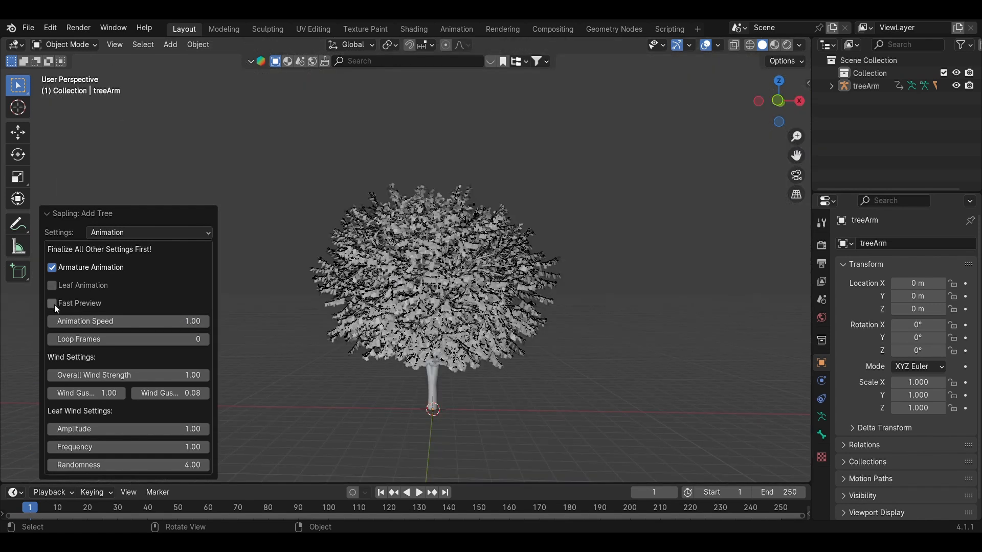
Turn on Fast Preview and play the tree's armature animation briefly
{"action": "left_click", "coordinate": [52, 304]}
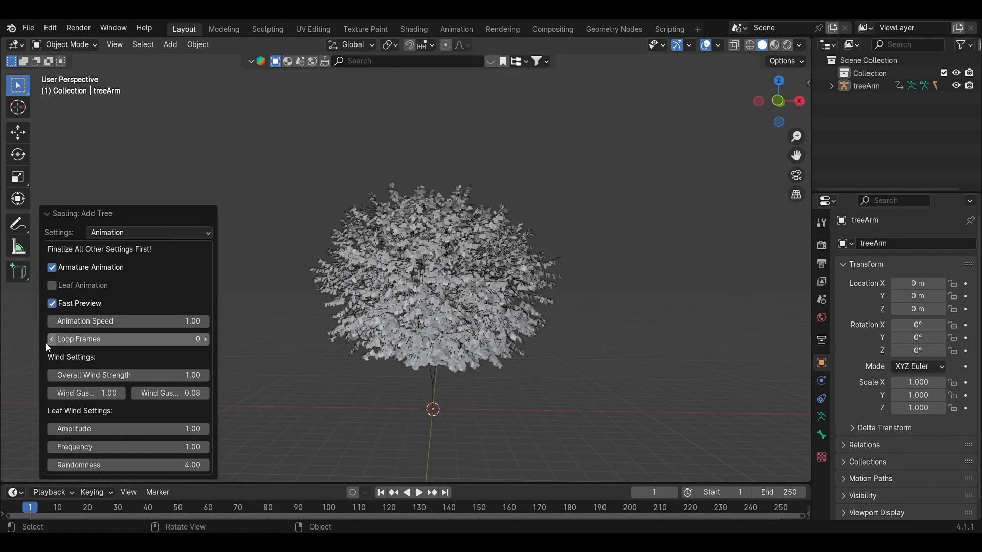
{"action": "left_click", "coordinate": [421, 494]}
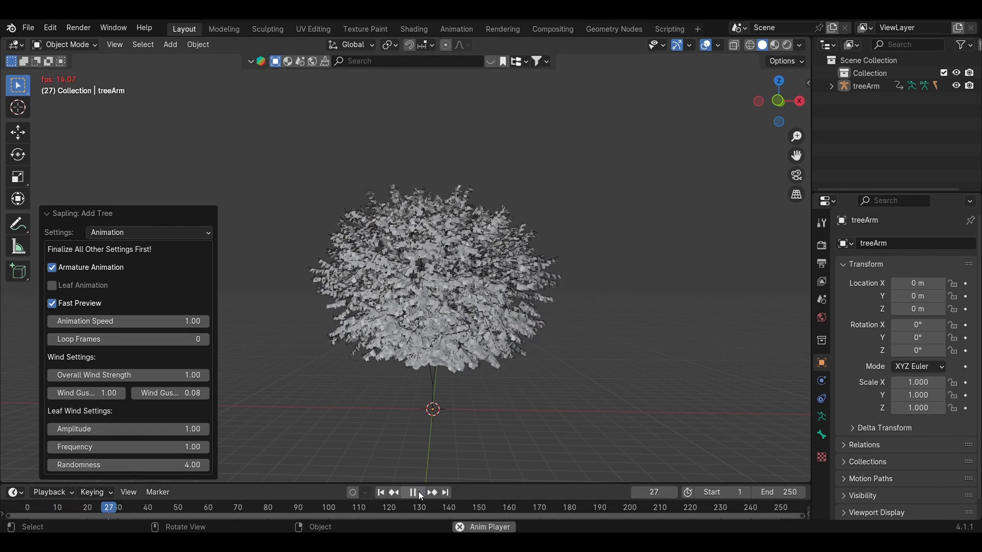
{"action": "key", "text": "Escape"}
Adjust the overall wind strength, check the sway in playback, and turn Fast Preview off
{"action": "key", "text": "F9"}
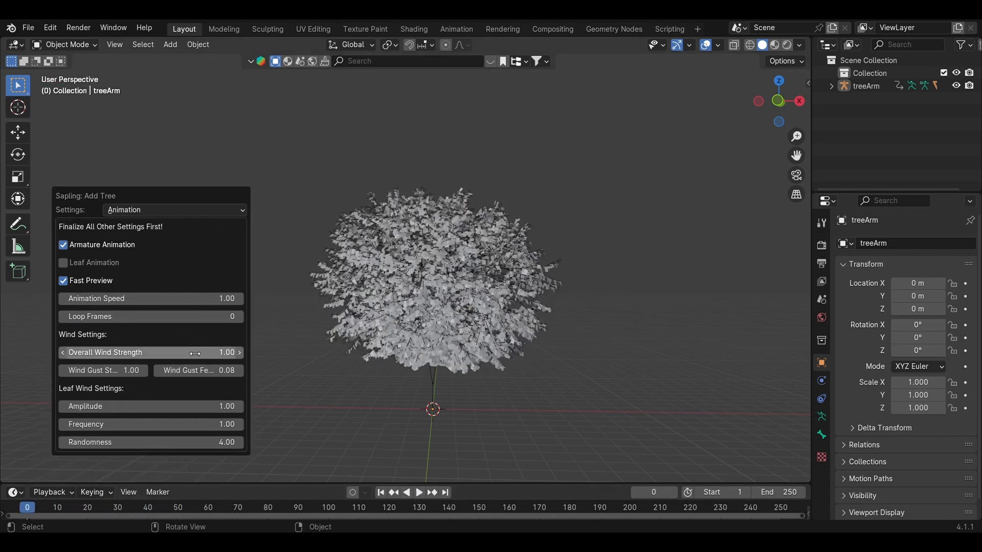
{"action": "left_click", "coordinate": [195, 354]}
{"action": "type", "text": "1.0"}
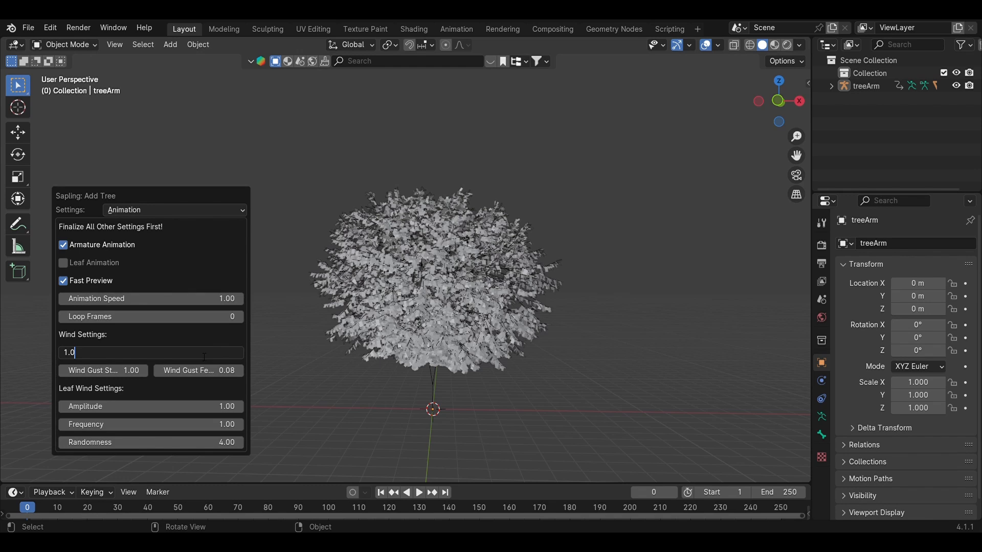
{"action": "key", "text": "Return"}
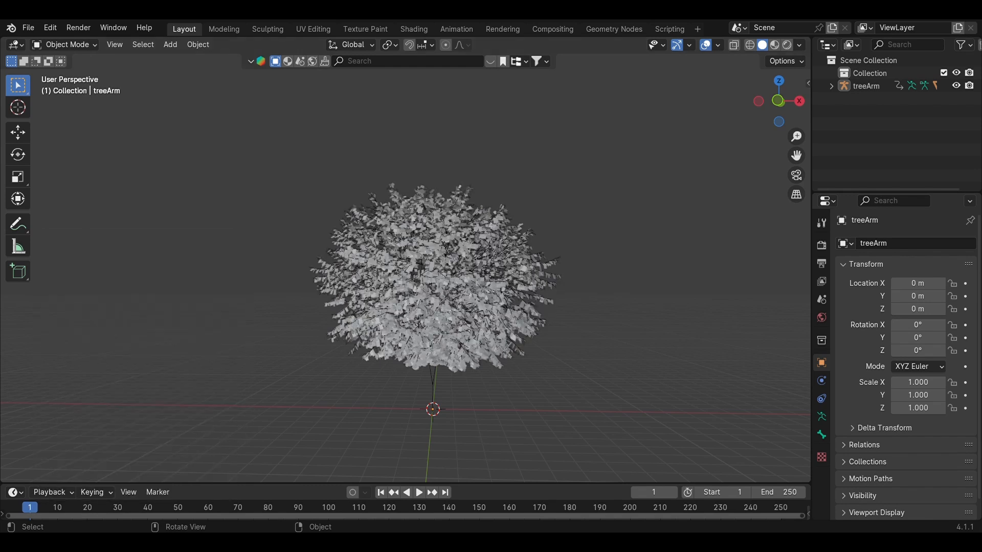
{"action": "left_click", "coordinate": [416, 496]}
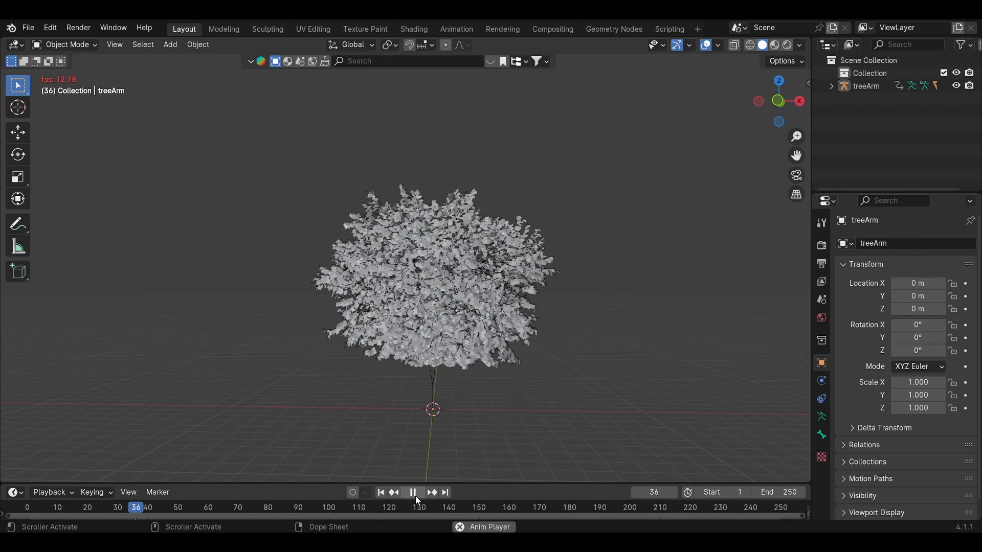
{"action": "key", "text": "Escape"}
{"action": "key", "text": "F9"}
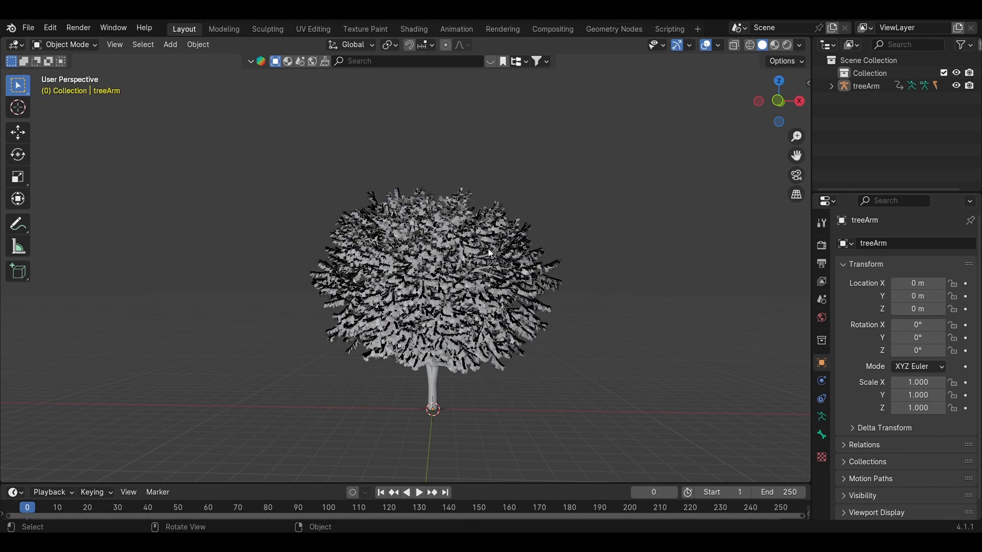
Create a new material for the leaves in the Shading workspace and add the leaf image R.png as a texture node
{"action": "left_click", "coordinate": [411, 31]}
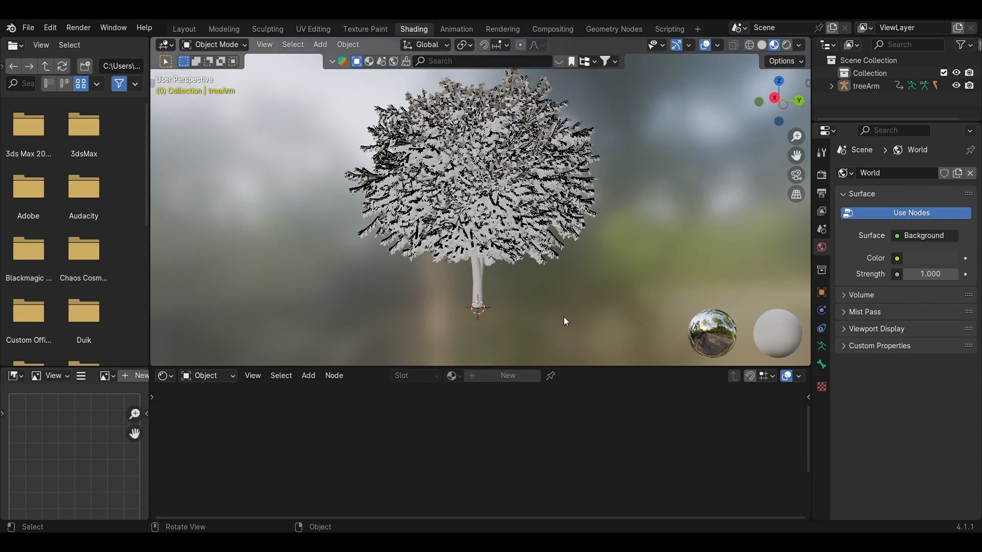
{"action": "left_click", "coordinate": [490, 262]}
{"action": "left_click", "coordinate": [517, 379]}
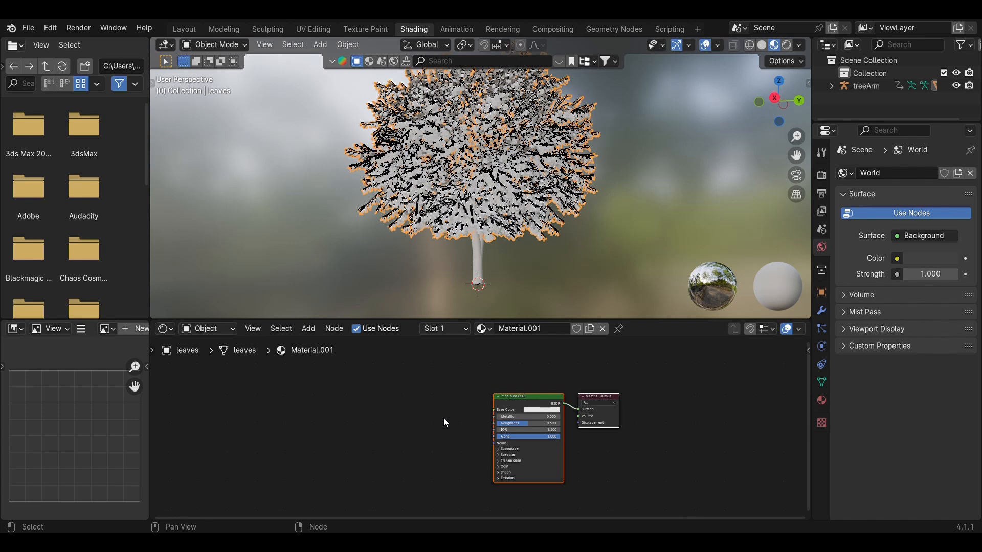
{"action": "left_click", "coordinate": [443, 418]}
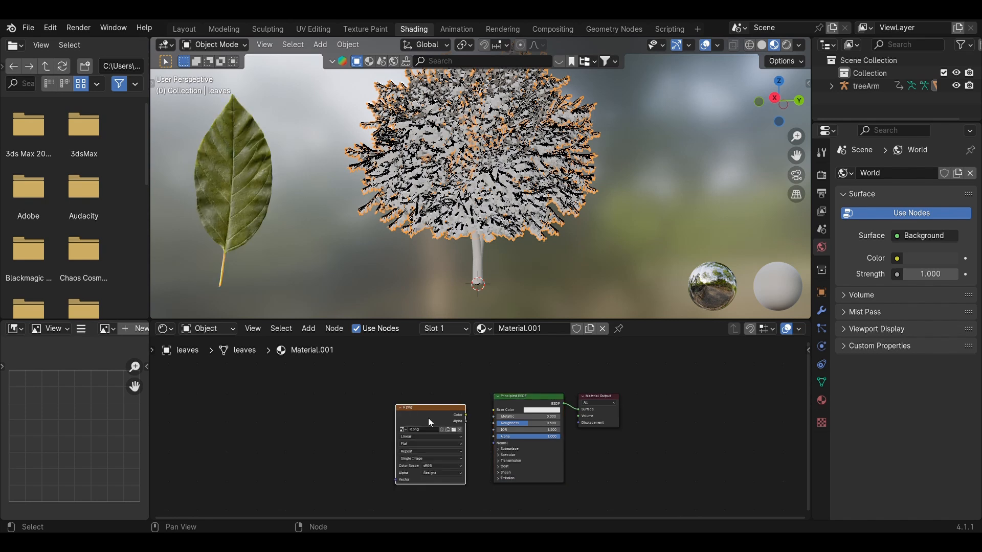
{"action": "scroll", "coordinate": [432, 414], "scroll_direction": "up", "scroll_amount": 7}
{"action": "middle_click_drag", "start_coordinate": [489, 416], "coordinate": [521, 417]}
{"action": "left_click_drag", "start_coordinate": [466, 394], "coordinate": [405, 377]}
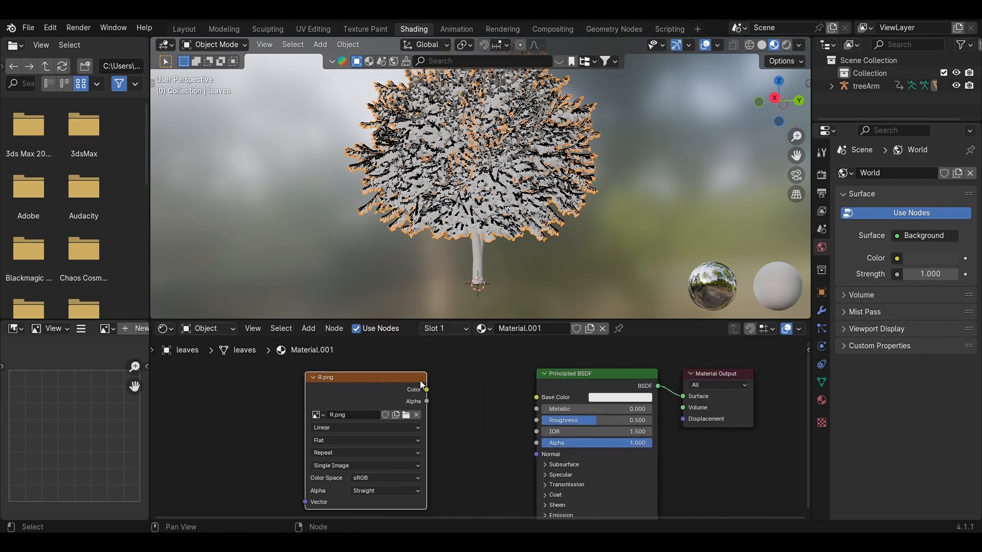
Connect the R.png color to the Base Color, add texture coordinate and mapping nodes to it, and check the leaves
{"action": "scroll", "coordinate": [467, 406], "scroll_direction": "up", "scroll_amount": 2}
{"action": "middle_click_drag", "start_coordinate": [466, 407], "coordinate": [487, 411]}
{"action": "left_click_drag", "start_coordinate": [439, 389], "coordinate": [566, 398]}
{"action": "key", "text": "ctrl+t"}
{"action": "scroll", "coordinate": [536, 242], "scroll_direction": "up", "scroll_amount": 6}
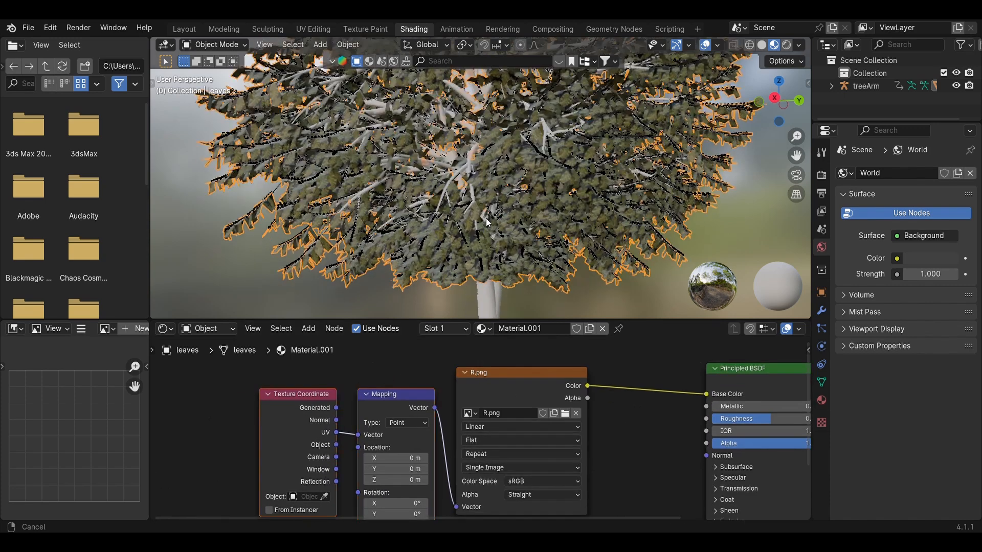
{"action": "mouse_move", "coordinate": [536, 241]}
{"action": "middle_mouse_down"}
{"action": "mouse_move", "coordinate": [561, 257]}
{"action": "mouse_move", "coordinate": [569, 237]}
{"action": "middle_mouse_up"}
{"action": "scroll", "coordinate": [569, 236], "scroll_direction": "down", "scroll_amount": 6}
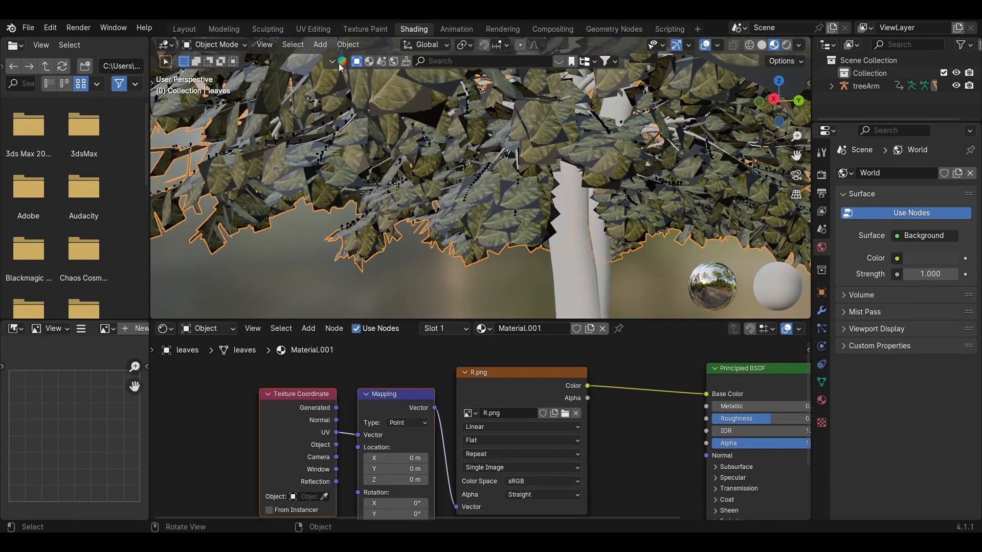
In the UV Editing workspace, stretch the leaf UVs along X on both sides to cover the full leaf image
{"action": "left_click", "coordinate": [313, 30]}
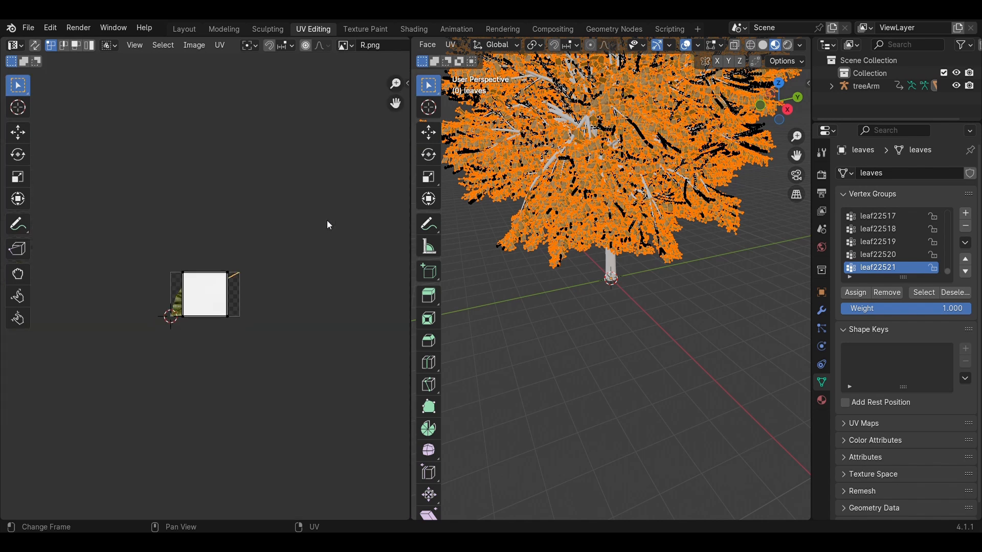
{"action": "scroll", "coordinate": [204, 294], "scroll_direction": "up", "scroll_amount": 5}
{"action": "left_click_drag", "start_coordinate": [224, 212], "coordinate": [305, 394]}
{"action": "key", "text": "g"}
{"action": "key", "text": "x"}
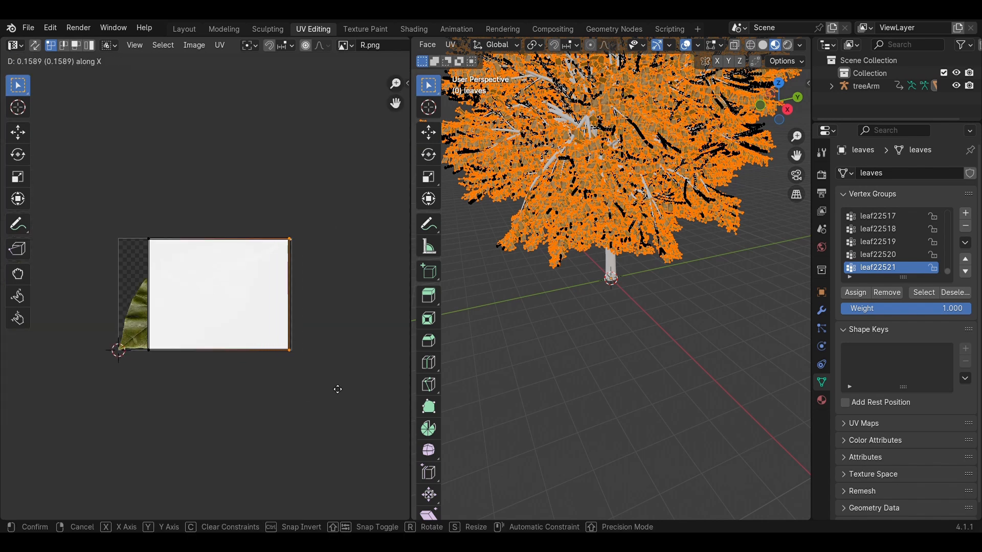
{"action": "left_click", "coordinate": [340, 390]}
{"action": "left_click_drag", "start_coordinate": [90, 222], "coordinate": [179, 366]}
{"action": "key", "text": "g"}
{"action": "key", "text": "x"}
{"action": "left_click", "coordinate": [314, 373]}
{"action": "key", "text": "Tab"}
{"action": "scroll", "coordinate": [627, 208], "scroll_direction": "up", "scroll_amount": 8}
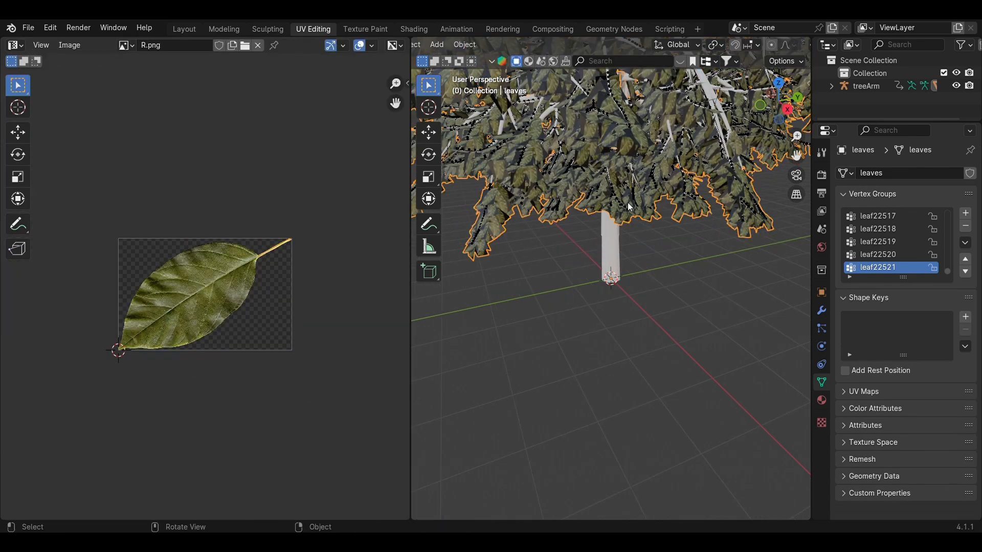
{"action": "middle_click_drag", "start_coordinate": [586, 273], "coordinate": [594, 294]}
Return to the Shading workspace and adjust the Z rotation of the leaf texture mapping
{"action": "left_click", "coordinate": [414, 29]}
{"action": "scroll", "coordinate": [480, 424], "scroll_direction": "down", "scroll_amount": 3}
{"action": "middle_click_drag", "start_coordinate": [601, 448], "coordinate": [657, 395]}
{"action": "scroll", "coordinate": [475, 463], "scroll_direction": "up", "scroll_amount": 10}
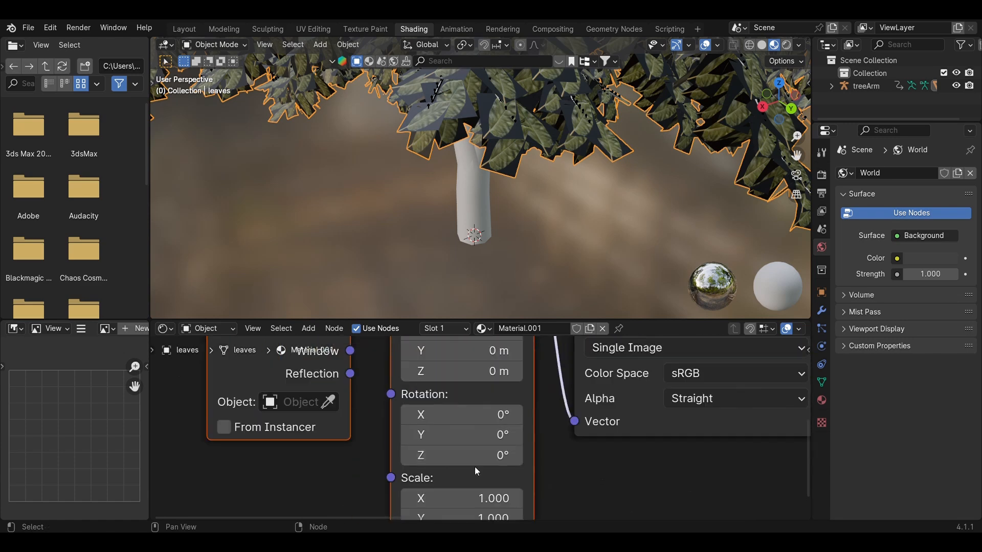
{"action": "left_click_drag", "start_coordinate": [474, 456], "coordinate": [561, 457]}
Create a new material for the trunk and branches and texture it with the bark_brown_02 image maps
{"action": "middle_click_drag", "start_coordinate": [479, 183], "coordinate": [505, 251], "text": "shift"}
{"action": "scroll", "coordinate": [477, 212], "scroll_direction": "down", "scroll_amount": 3}
{"action": "left_click", "coordinate": [500, 280]}
{"action": "scroll", "coordinate": [505, 252], "scroll_direction": "down", "scroll_amount": 1}
{"action": "middle_click_drag", "start_coordinate": [506, 252], "coordinate": [506, 276]}
{"action": "left_click", "coordinate": [510, 331]}
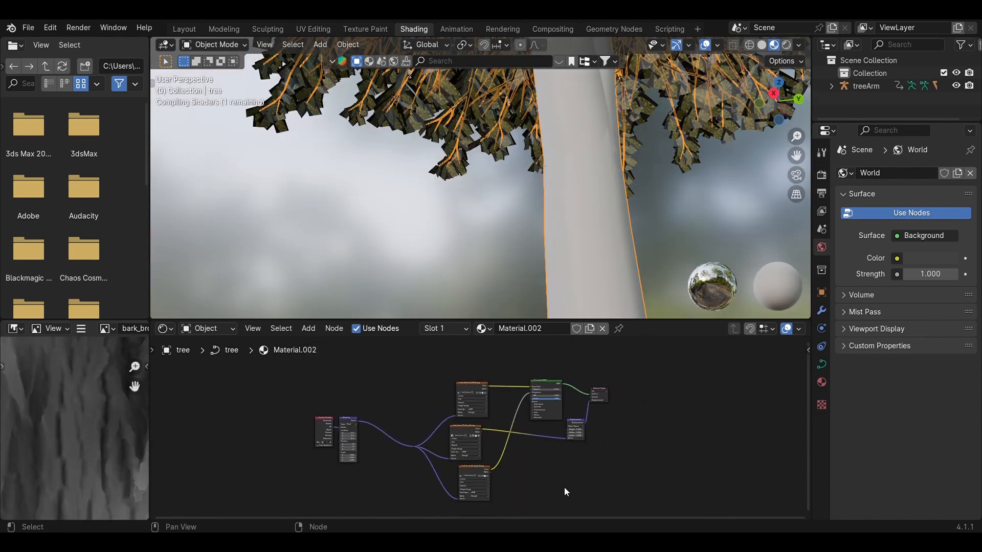
{"action": "scroll", "coordinate": [563, 487], "scroll_direction": "down", "scroll_amount": 2}
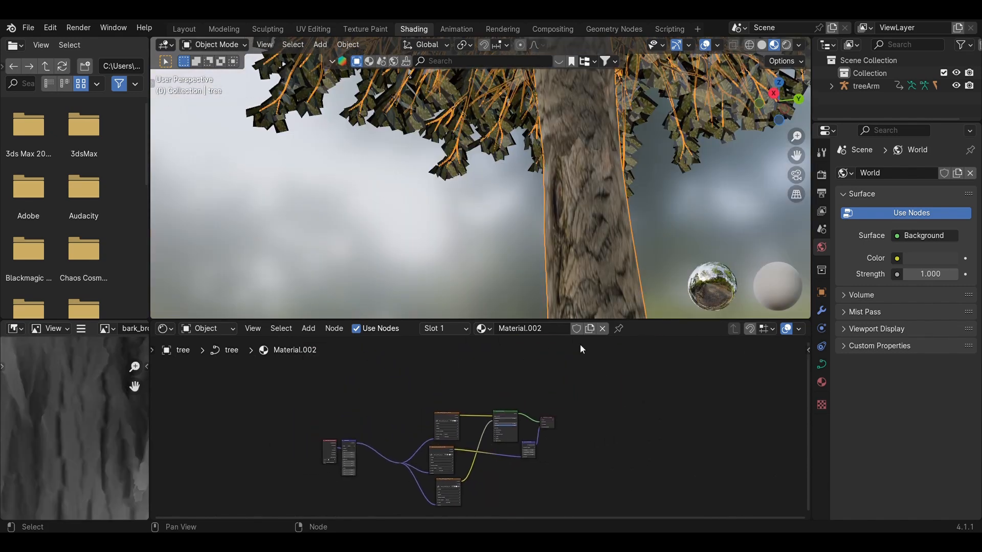
{"action": "middle_click_drag", "start_coordinate": [578, 287], "coordinate": [453, 195]}
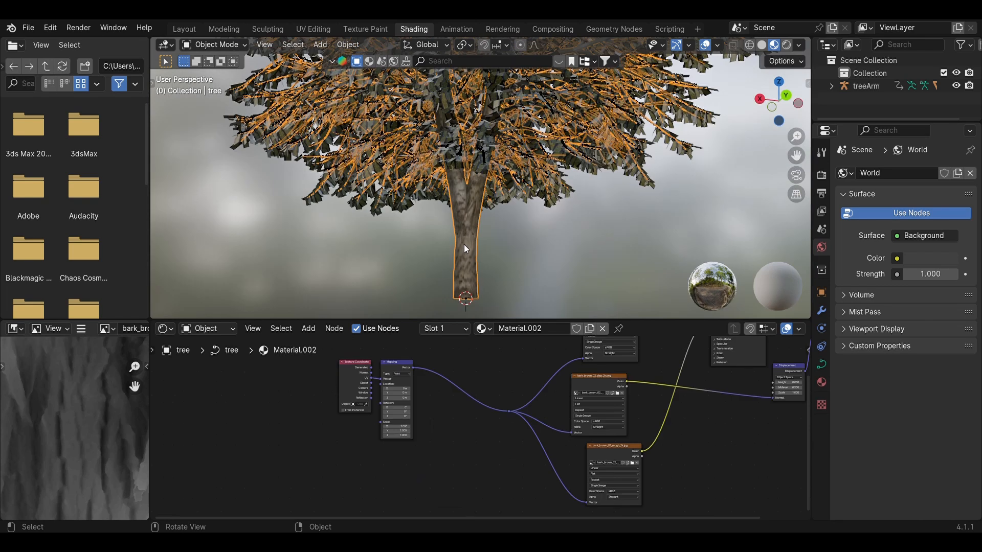
Convert the tree's trunk and branch curve to a mesh
{"action": "right_click", "coordinate": [483, 283]}
{"action": "mouse_move", "coordinate": [440, 286]}
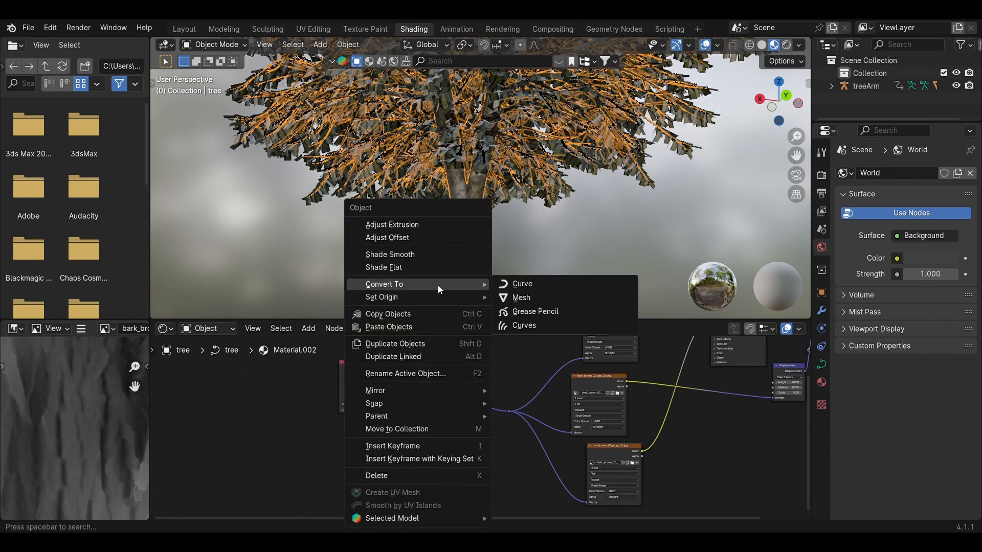
{"action": "left_click", "coordinate": [520, 300]}
Unwrap the whole trunk and branch mesh with Smart UV Project using the default settings
{"action": "key", "text": "Tab"}
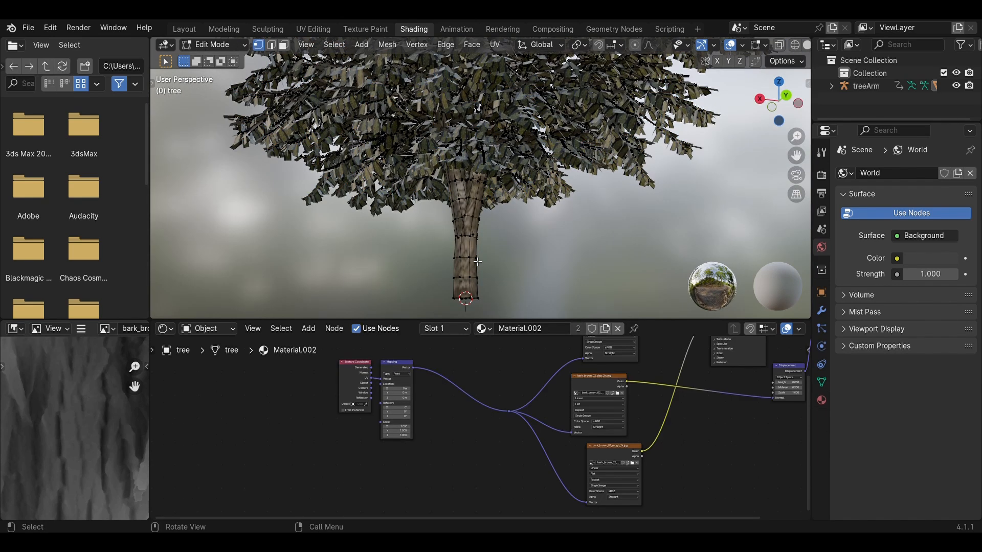
{"action": "key", "text": "a"}
{"action": "key", "text": "u"}
{"action": "left_click", "coordinate": [429, 273]}
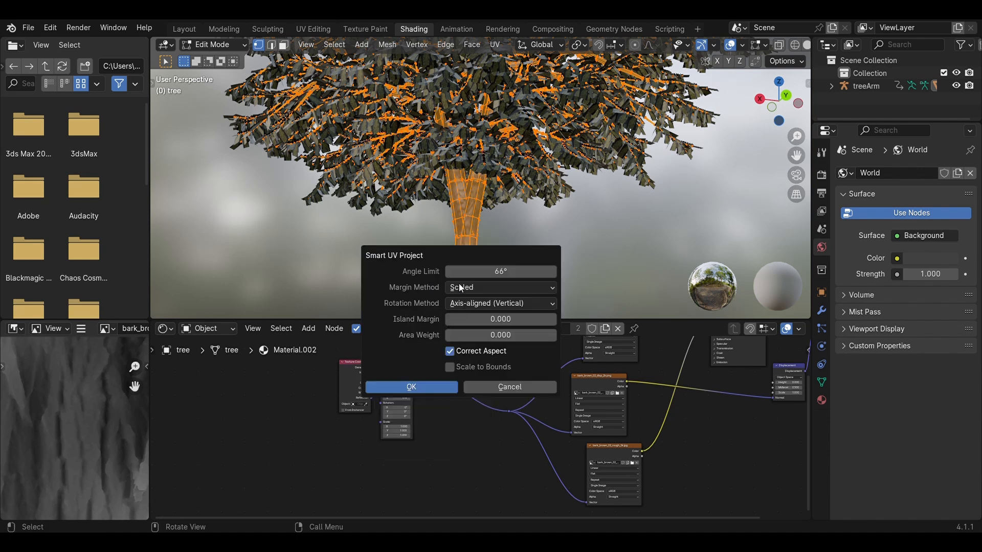
{"action": "left_click", "coordinate": [430, 385]}
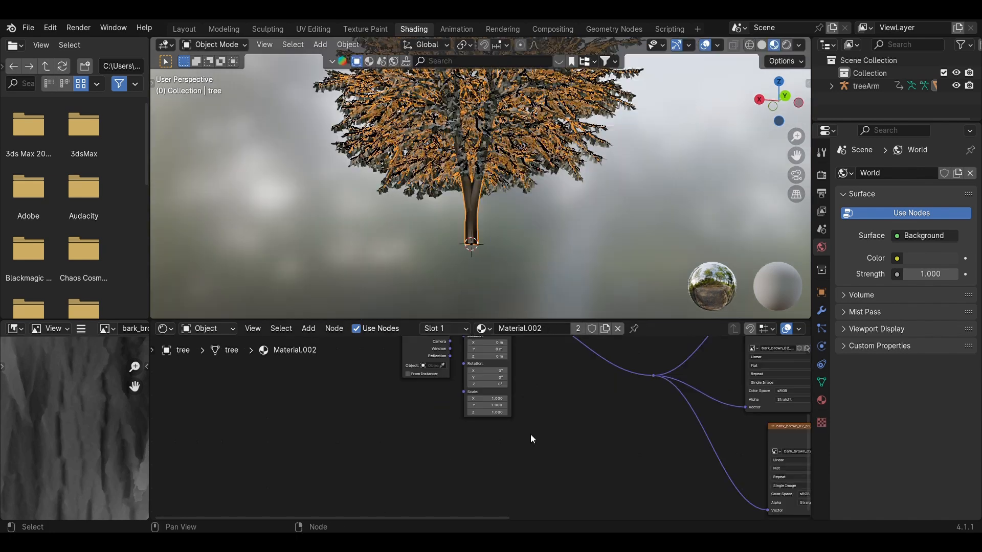
Set the bark texture's mapping scale to 150 on X, Y and Z
{"action": "scroll", "coordinate": [512, 369], "scroll_direction": "up", "scroll_amount": 6}
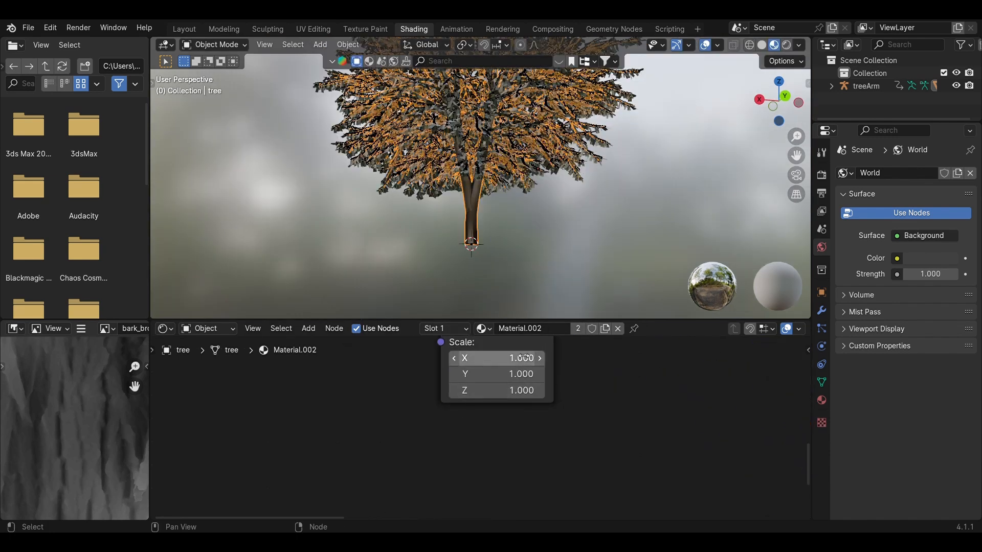
{"action": "left_click_drag", "start_coordinate": [524, 357], "coordinate": [524, 391]}
{"action": "key", "text": "BackSpace"}
{"action": "type", "text": "50"}
{"action": "key", "text": "Return"}
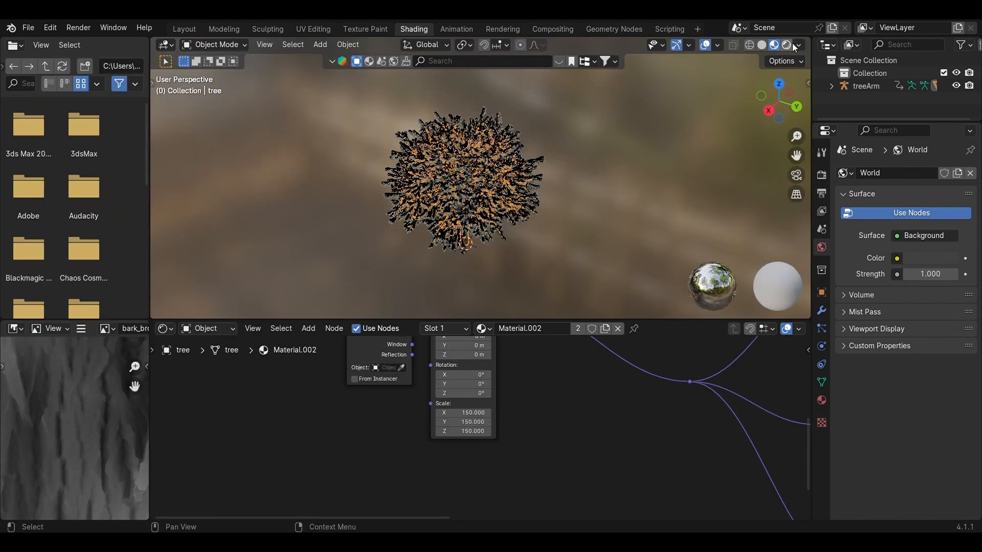
Show the viewport rendered and set the render engine to Cycles with the Experimental feature set and GPU Compute
{"action": "left_click", "coordinate": [788, 44]}
{"action": "left_click", "coordinate": [822, 177]}
{"action": "left_click", "coordinate": [918, 173]}
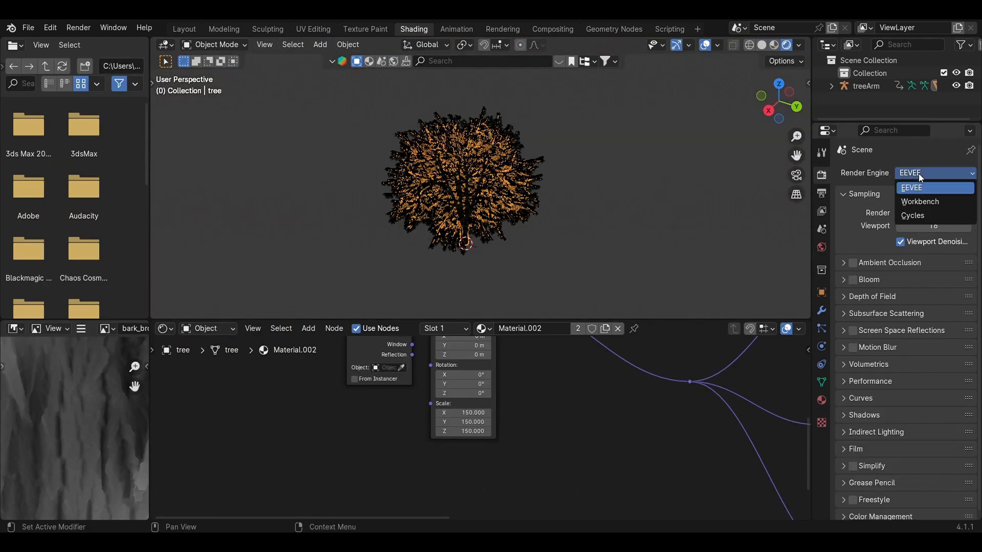
{"action": "left_click", "coordinate": [913, 215]}
{"action": "left_click", "coordinate": [924, 191]}
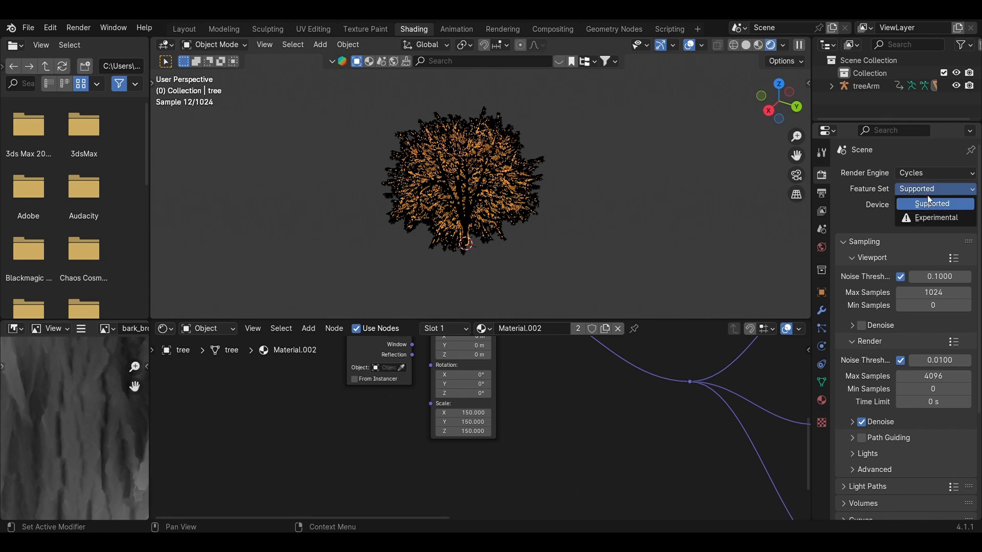
{"action": "left_click", "coordinate": [935, 217]}
{"action": "left_click", "coordinate": [922, 205]}
{"action": "left_click", "coordinate": [923, 235]}
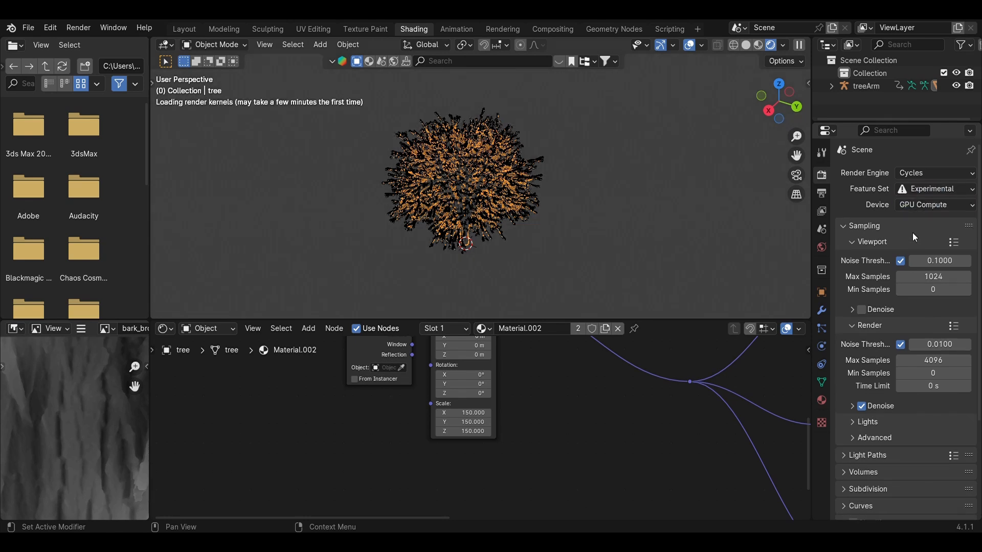
Set the maximum samples to 24 for the viewport and 32 for the render, and enable viewport denoising
{"action": "left_click", "coordinate": [946, 277]}
{"action": "key", "text": "BackSpace"}
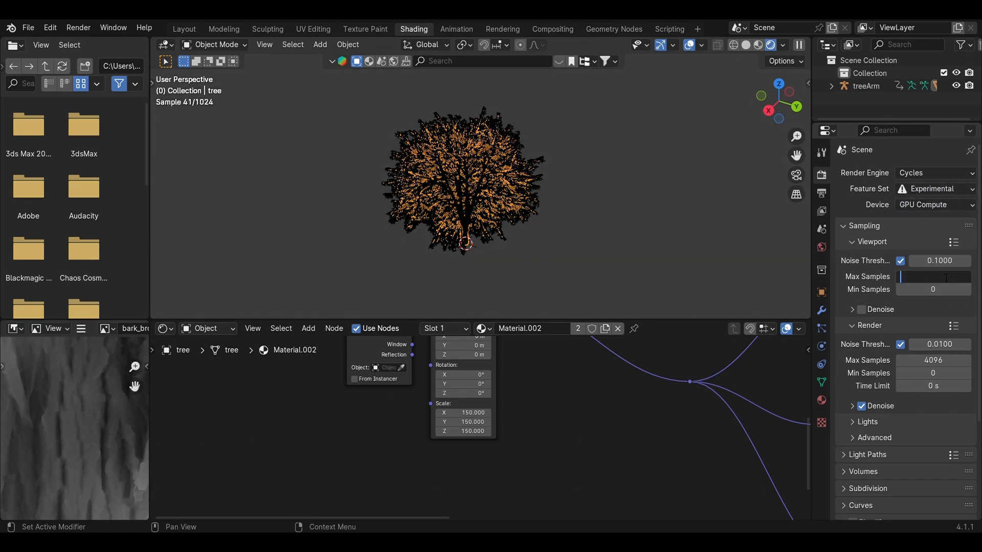
{"action": "type", "text": "24"}
{"action": "key", "text": "Return"}
{"action": "left_click", "coordinate": [941, 360]}
{"action": "key", "text": "BackSpace"}
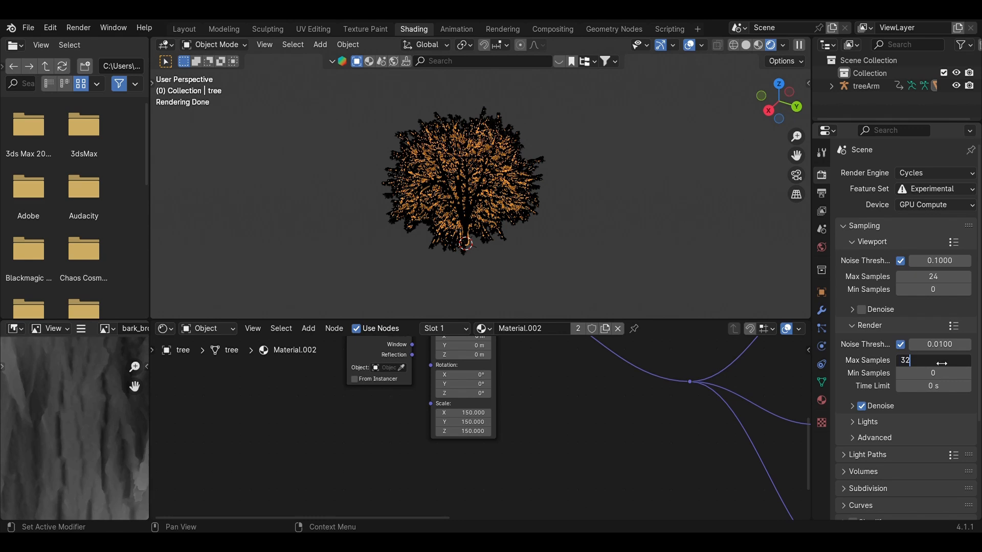
{"action": "key", "text": "Return"}
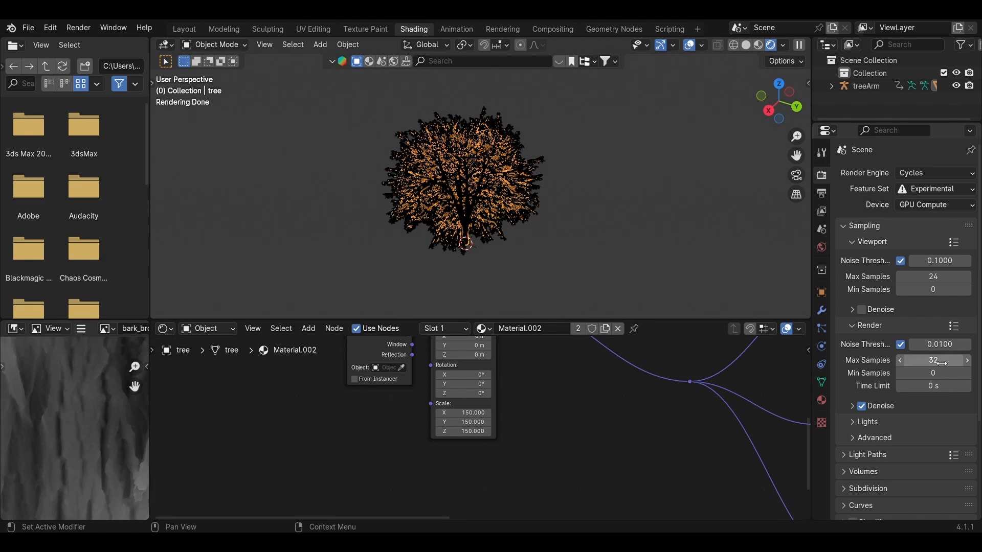
{"action": "left_click", "coordinate": [862, 310]}
Light the rendered viewport with the built-in HDRI instead of the scene world and lower its World Opacity to hide the background
{"action": "scroll", "coordinate": [547, 250], "scroll_direction": "up", "scroll_amount": 4}
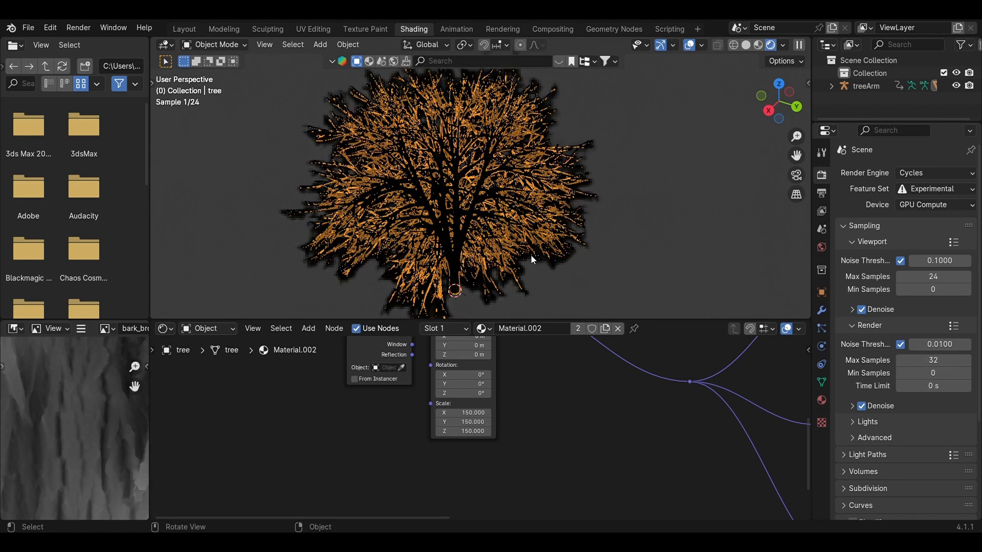
{"action": "middle_click_drag", "start_coordinate": [547, 250], "coordinate": [593, 189]}
{"action": "left_click", "coordinate": [783, 44]}
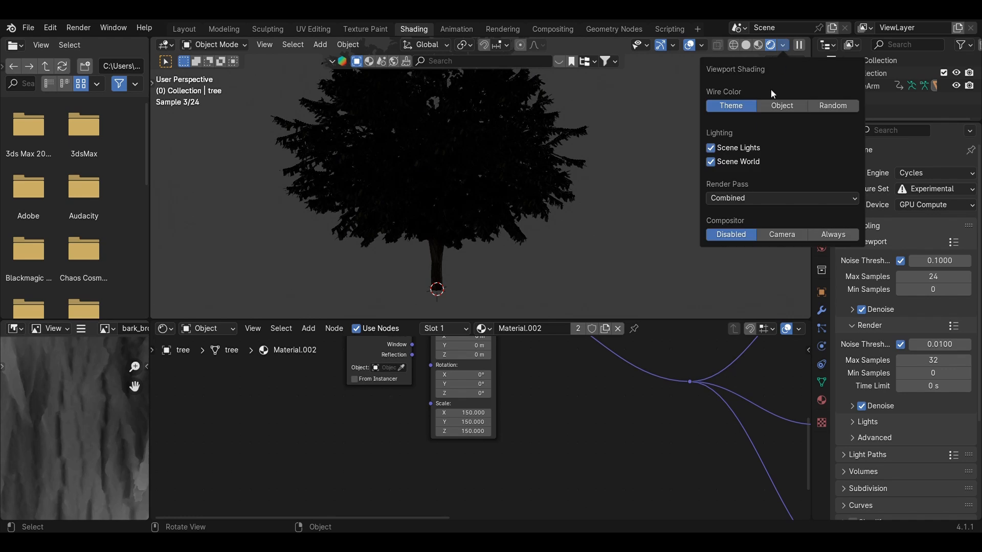
{"action": "left_click", "coordinate": [711, 161]}
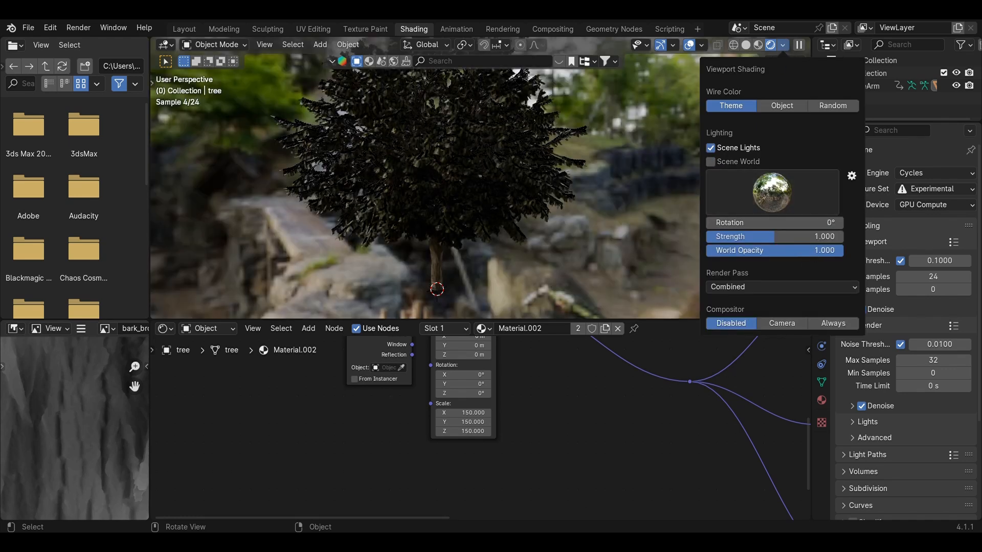
{"action": "left_click_drag", "start_coordinate": [788, 250], "coordinate": [705, 250]}
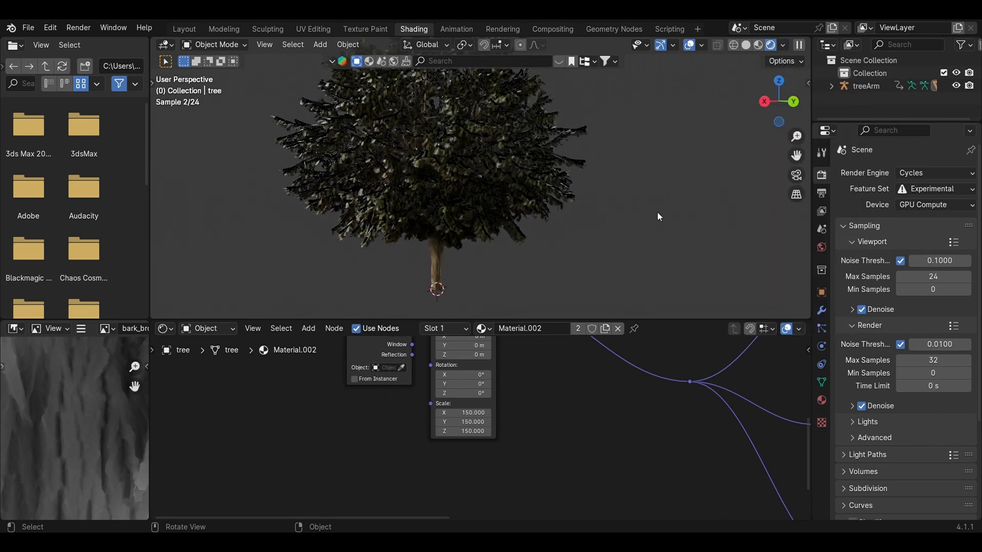
Connect the R.png texture's Alpha output to the Principled BSDF's Alpha input in the leaves' material
{"action": "scroll", "coordinate": [531, 207], "scroll_direction": "up", "scroll_amount": 10}
{"action": "middle_click_drag", "start_coordinate": [531, 207], "coordinate": [466, 199]}
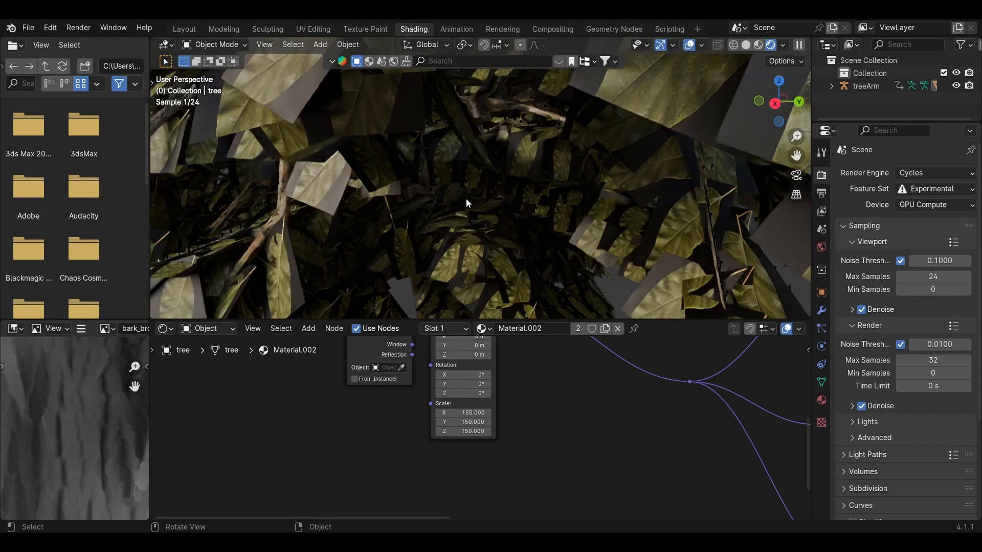
{"action": "left_click", "coordinate": [334, 178]}
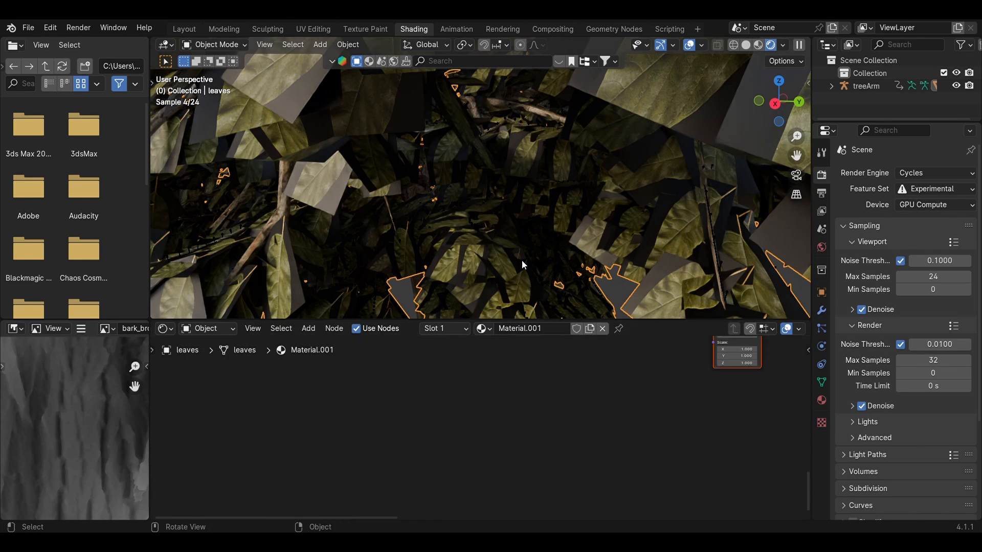
{"action": "scroll", "coordinate": [521, 259], "scroll_direction": "down", "scroll_amount": 10}
{"action": "middle_click_drag", "start_coordinate": [631, 398], "coordinate": [404, 466]}
{"action": "scroll", "coordinate": [512, 426], "scroll_direction": "up", "scroll_amount": 1}
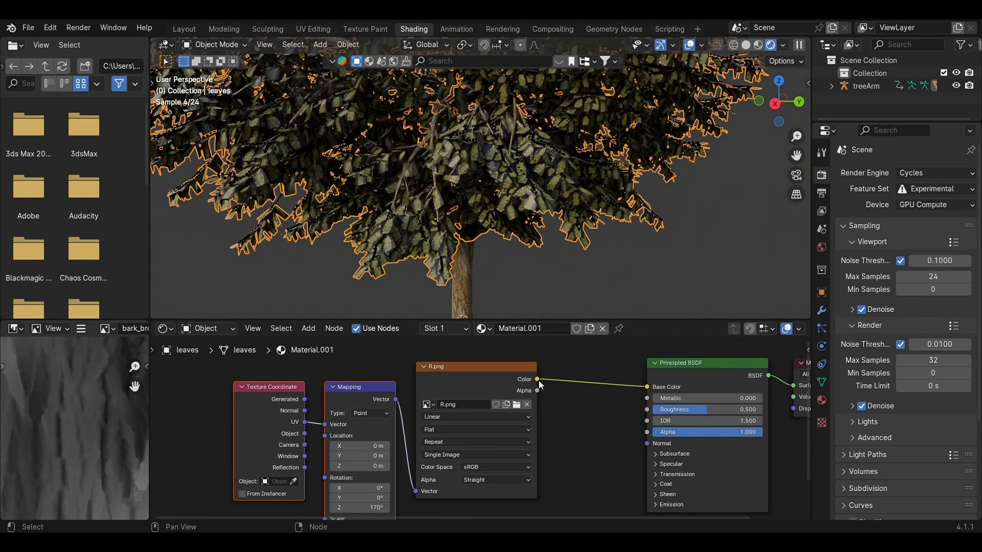
{"action": "left_click_drag", "start_coordinate": [538, 390], "coordinate": [648, 430]}
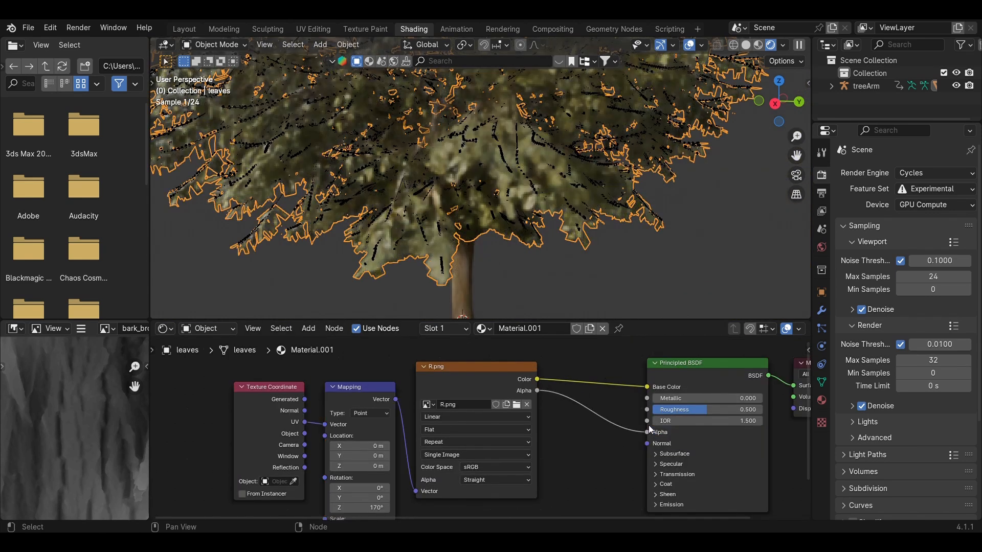
{"action": "left_click", "coordinate": [579, 275]}
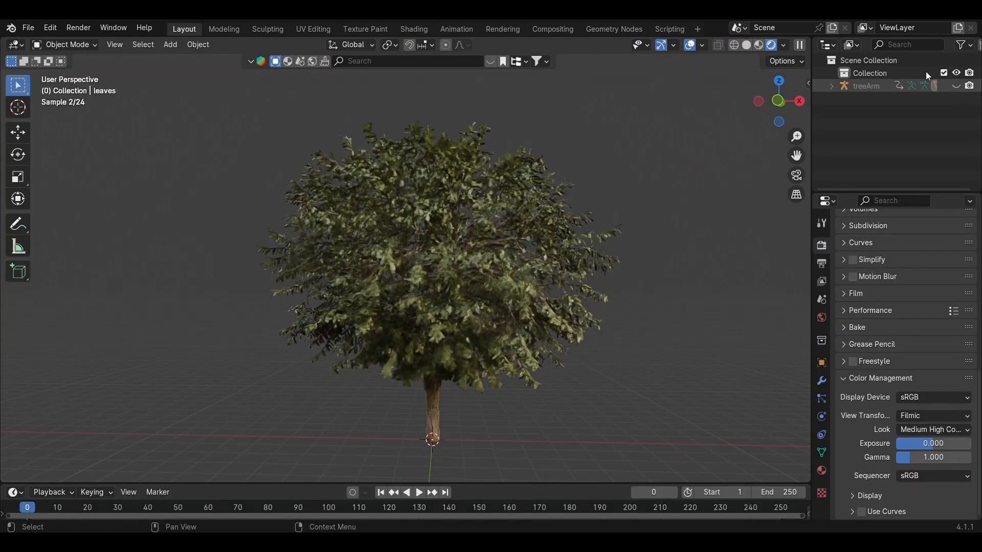
Hide the treeArm armature in the viewport
{"action": "left_click", "coordinate": [956, 86]}
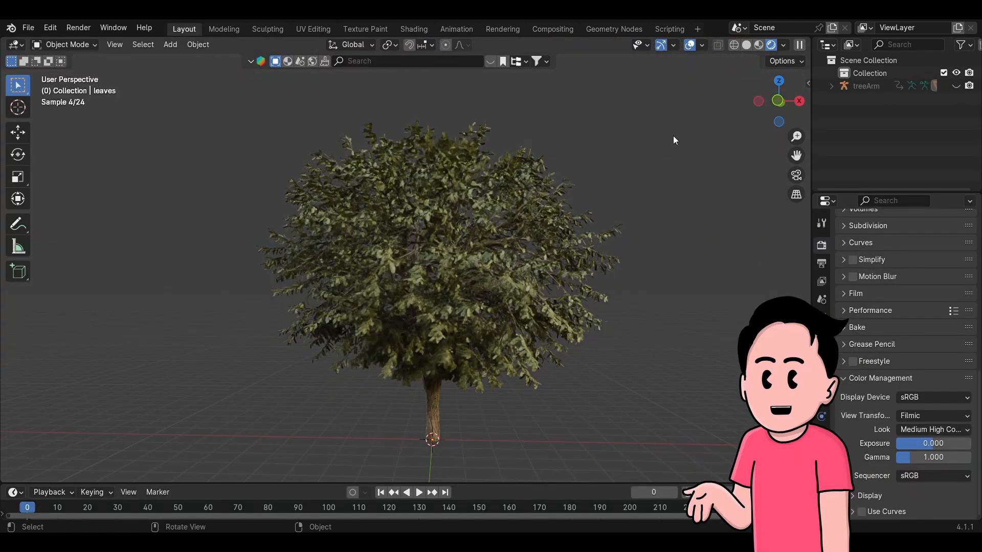